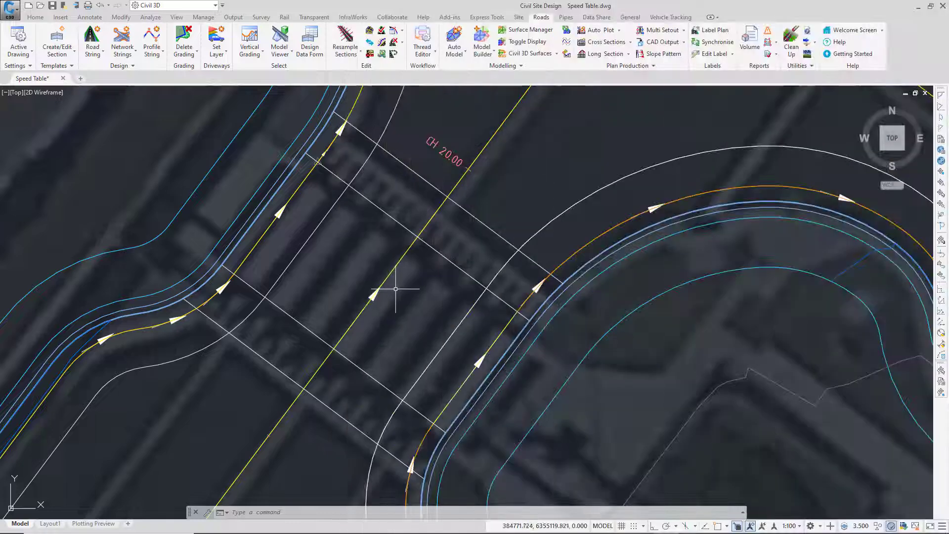
Step: Examine how the ends of the two inner crossing lines meet the kerb lines on the eastern side
mouse_move(407, 285)
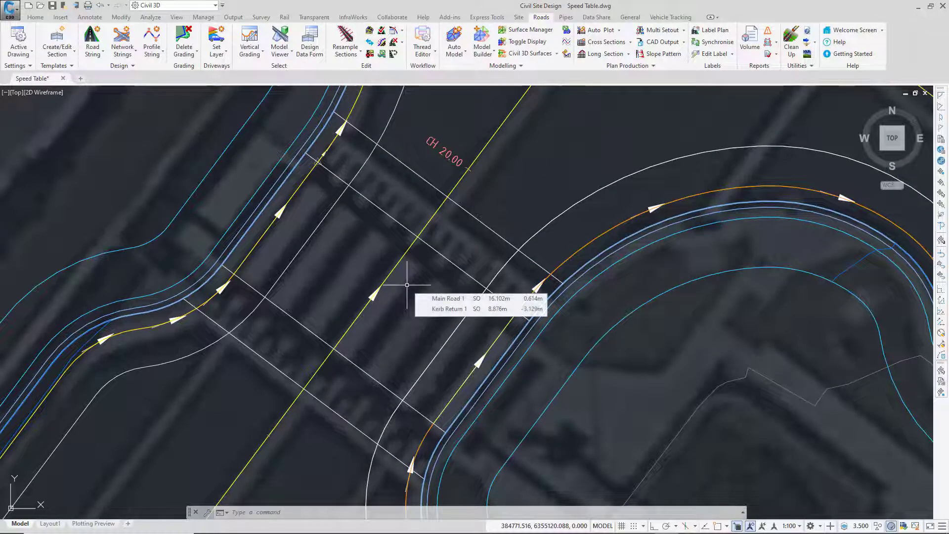
click(446, 257)
click(365, 372)
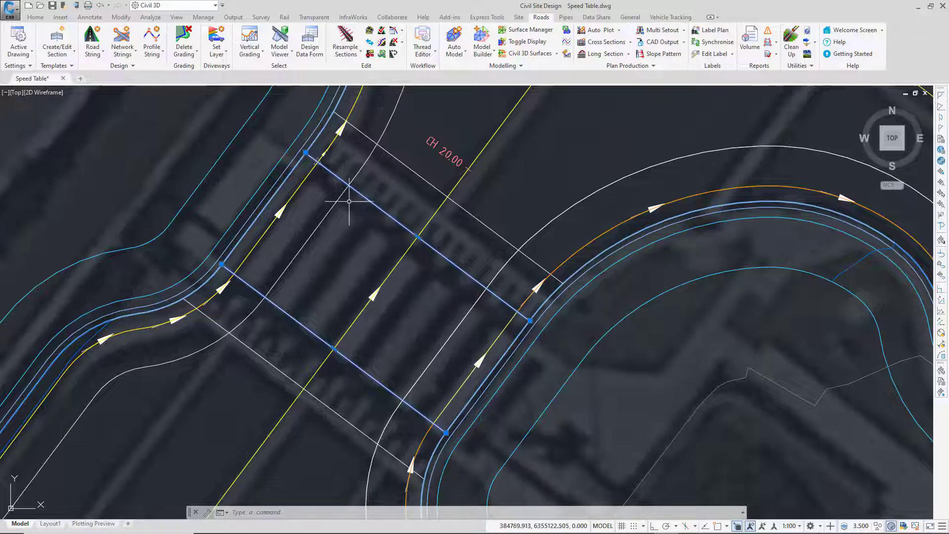
scroll(544, 322, up, 9)
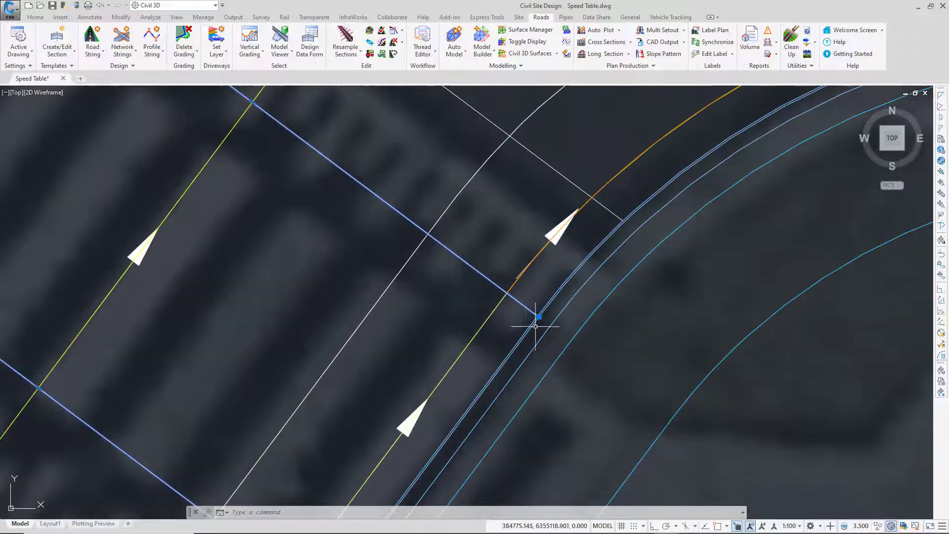
scroll(566, 328, up, 6)
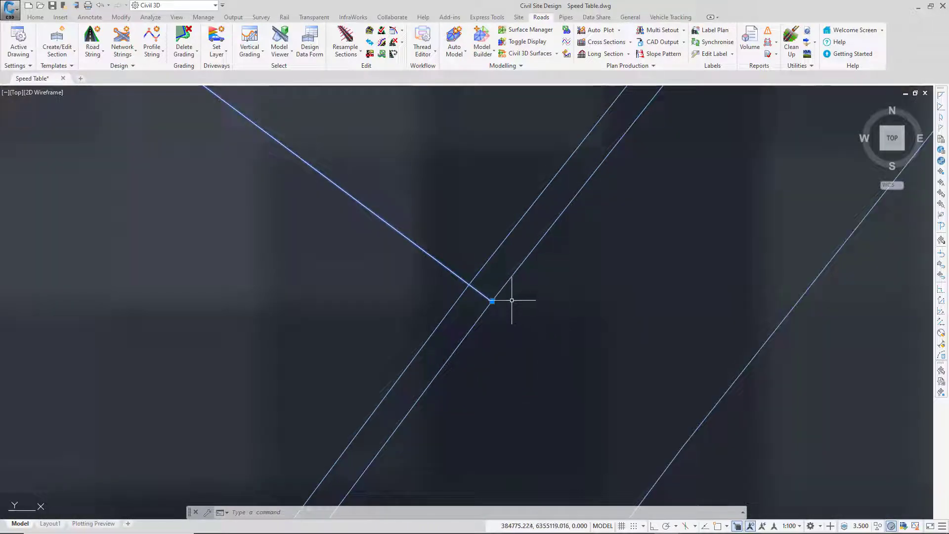
click(504, 295)
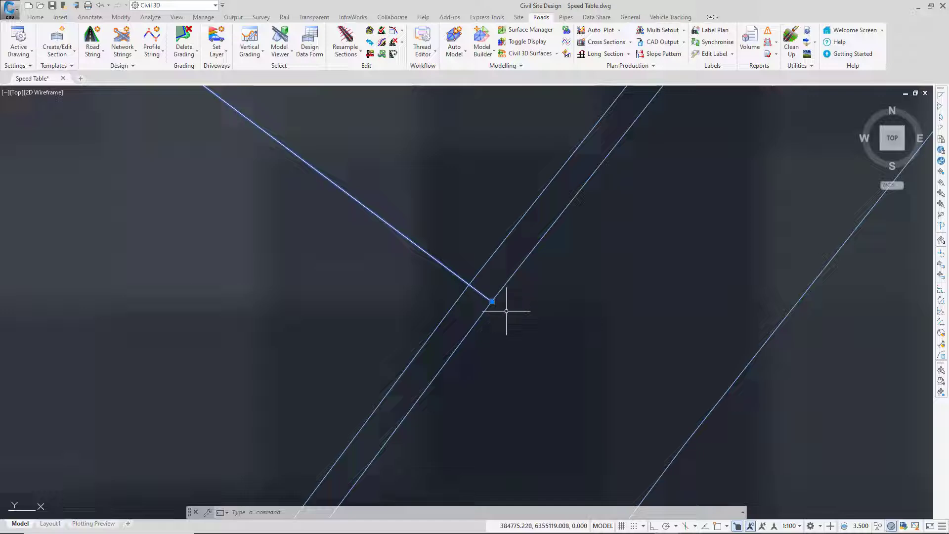
scroll(499, 306, down, 6)
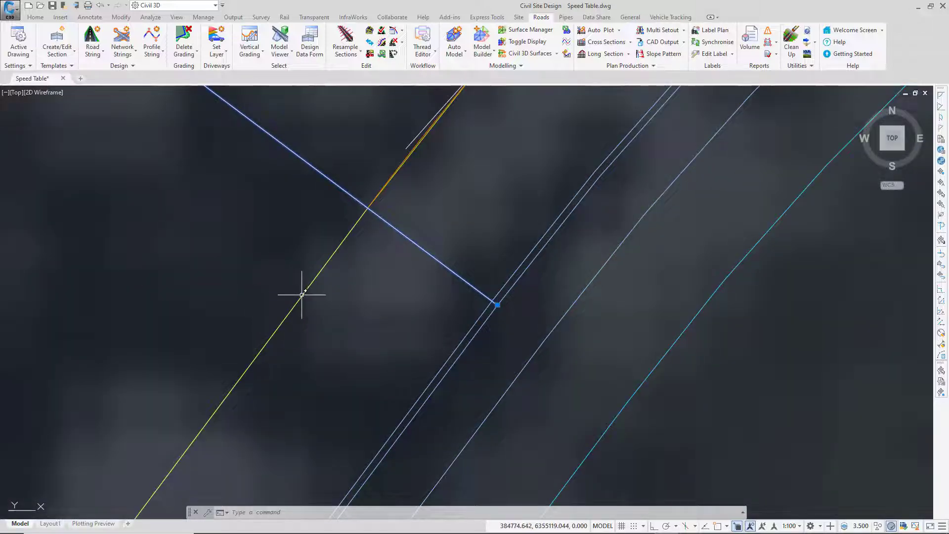
key(ctrl)
key(ctrl)
key(ctrl)
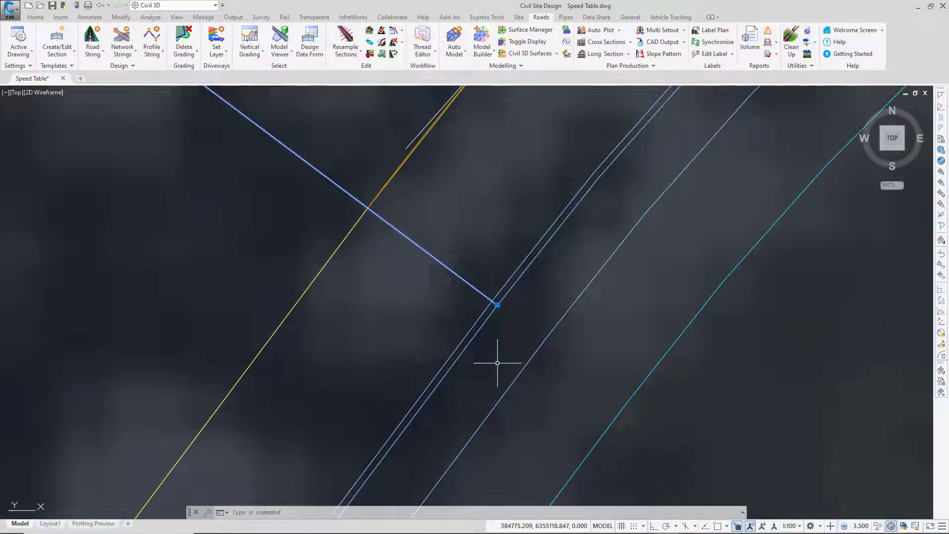
scroll(497, 363, down, 3)
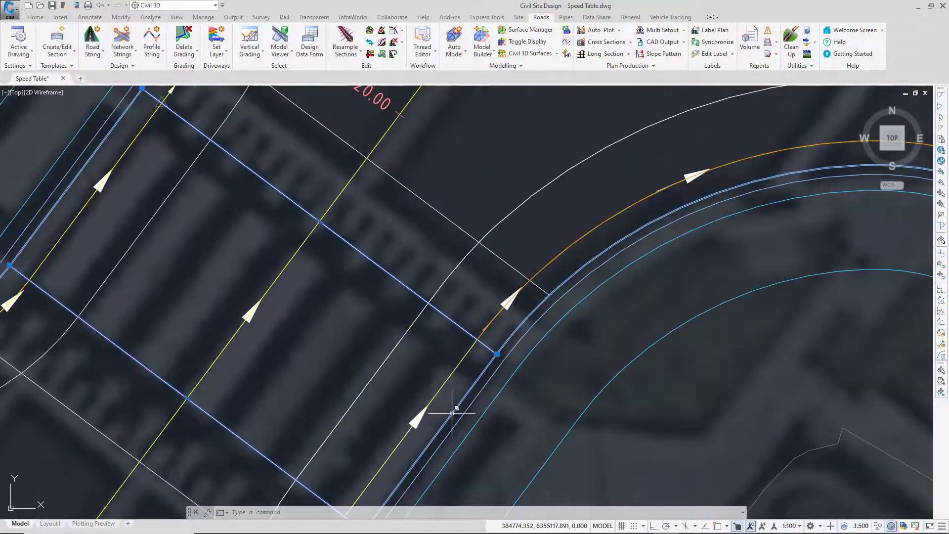
scroll(360, 445, up, 4)
scroll(384, 439, up, 5)
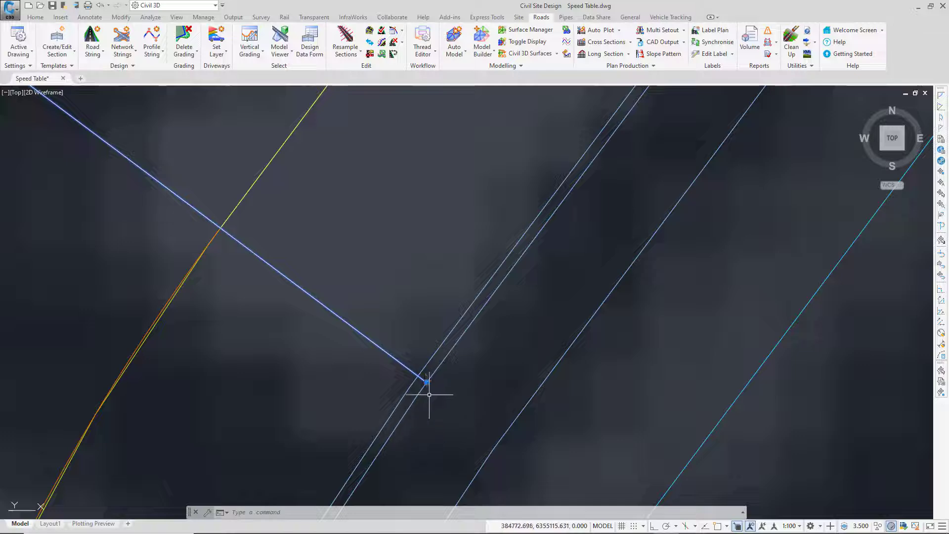
key(Escape)
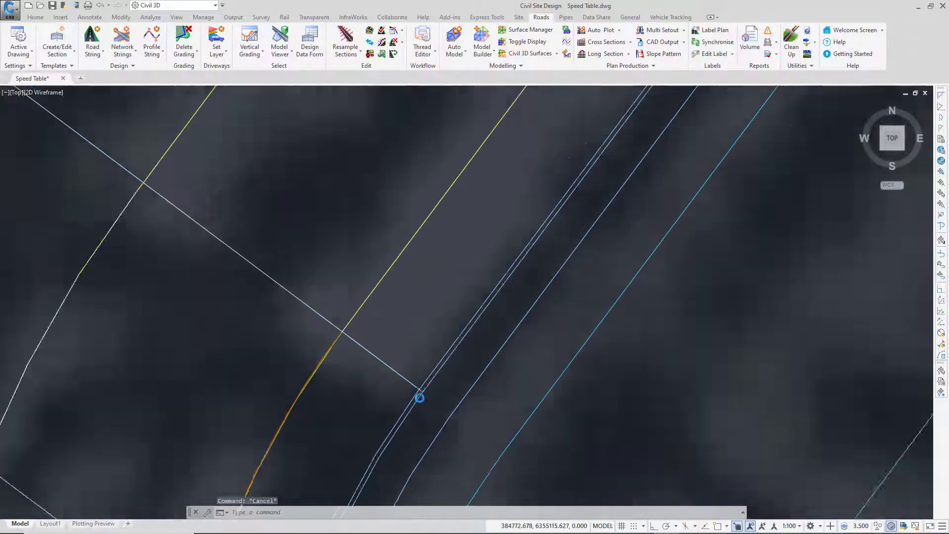
Step: Inspect the ends of the two outer crossing lines against the adjacent kerb lines
scroll(419, 396, down, 5)
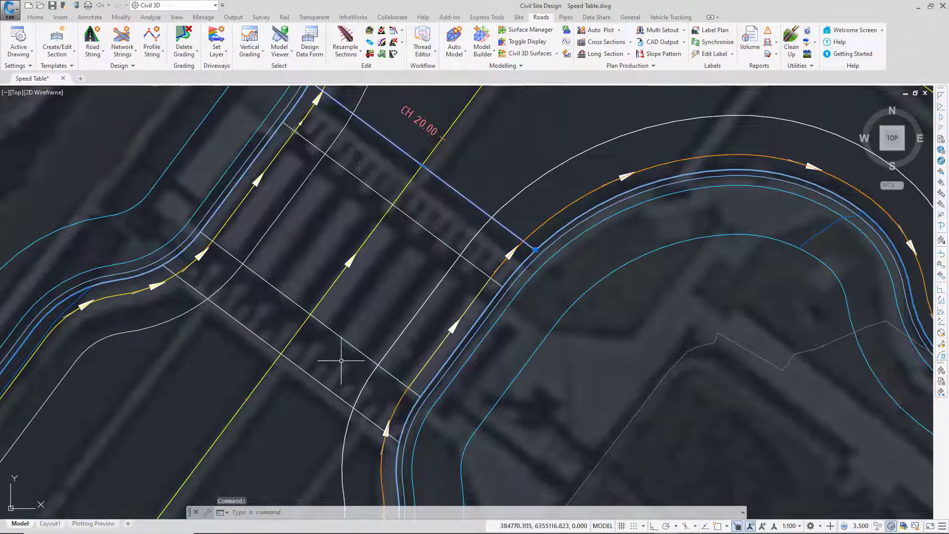
click(318, 381)
scroll(538, 250, up, 5)
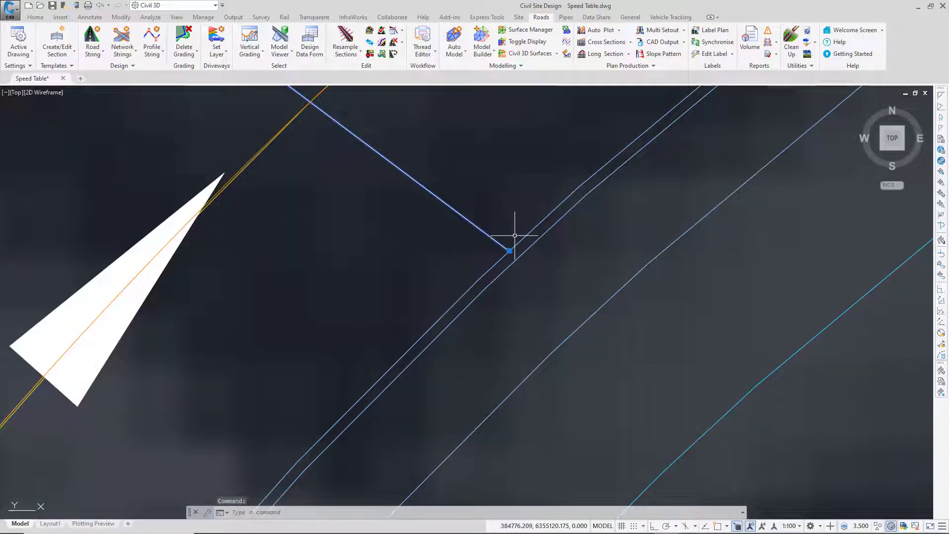
scroll(500, 295, down, 4)
scroll(500, 296, down, 4)
middle_drag(359, 237, 388, 266)
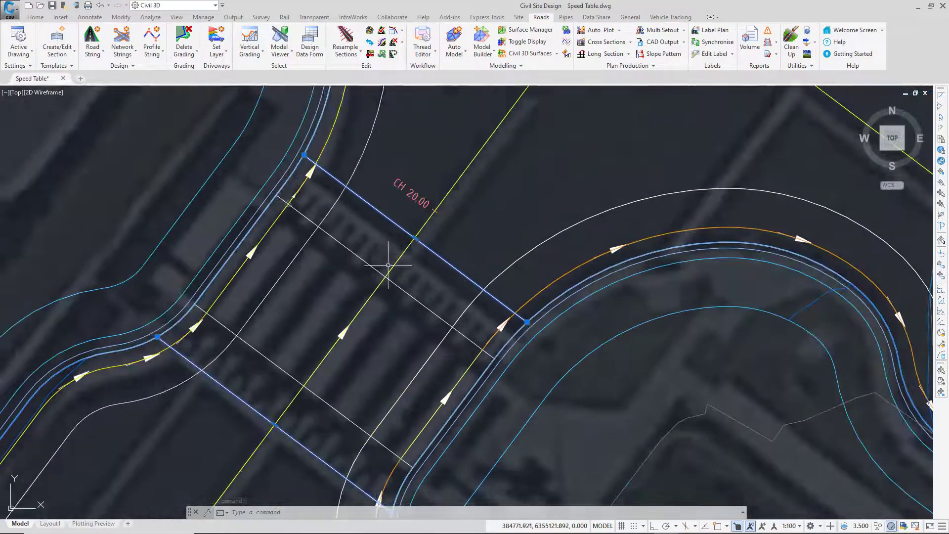
scroll(319, 157, up, 2)
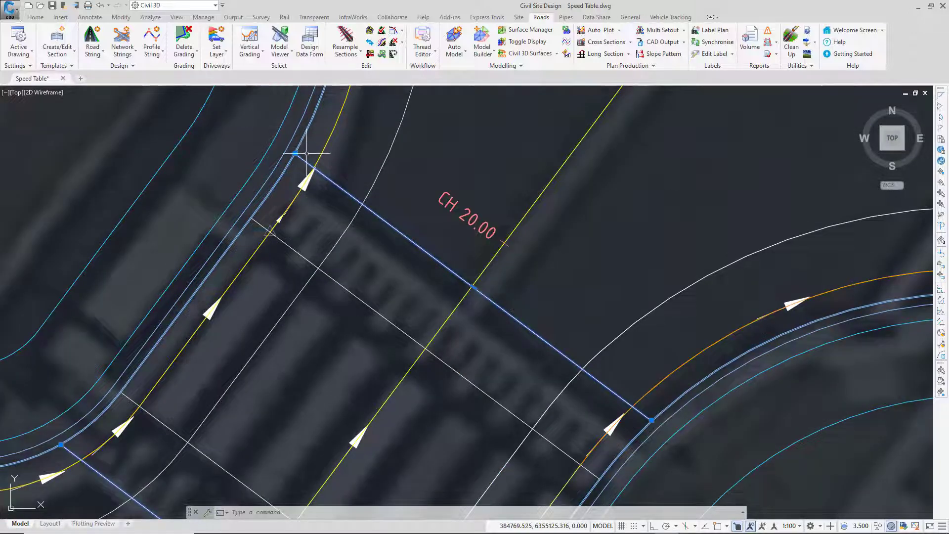
scroll(661, 411, up, 8)
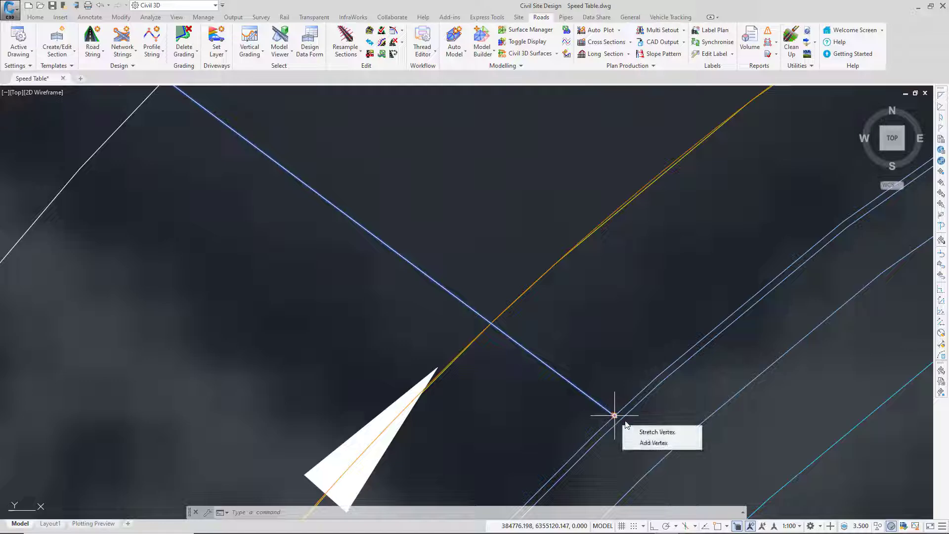
scroll(521, 322, down, 9)
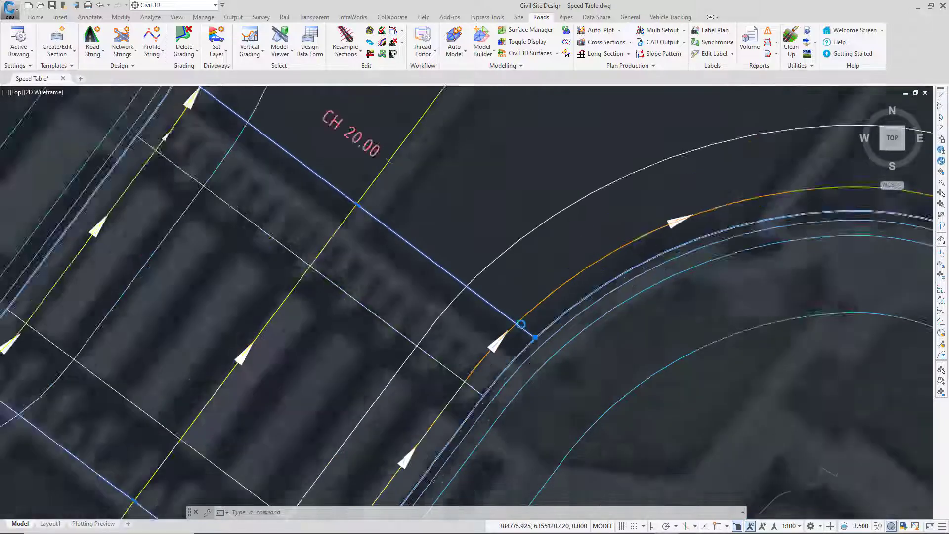
key(Escape)
Step: Check the southernmost crossing line's extents and its chainage and offset information relative to the road strings
middle_drag(373, 375, 471, 280)
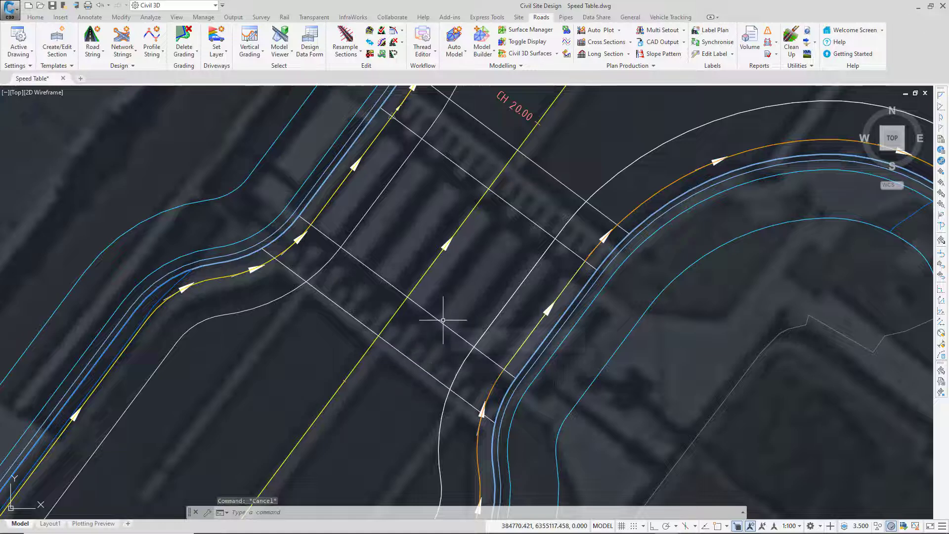
click(409, 357)
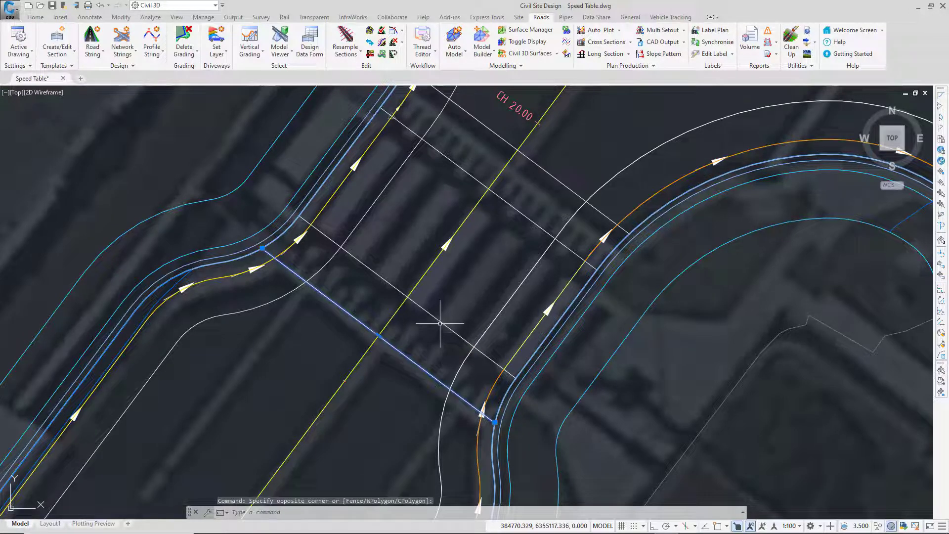
key(Escape)
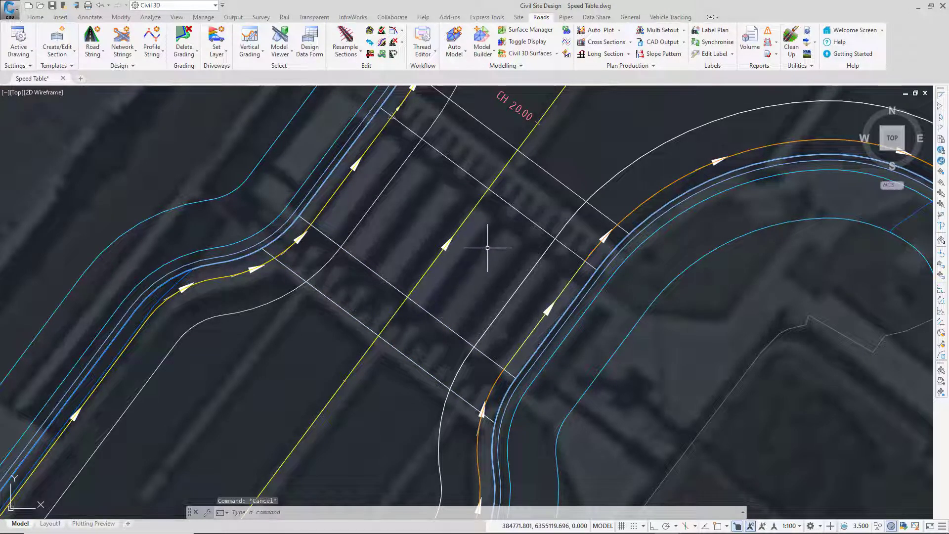
mouse_move(487, 248)
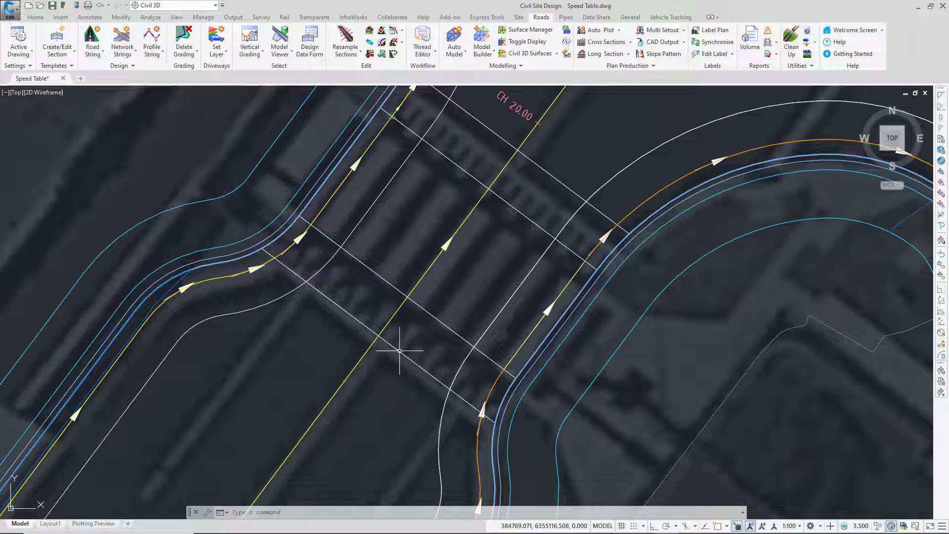
click(400, 350)
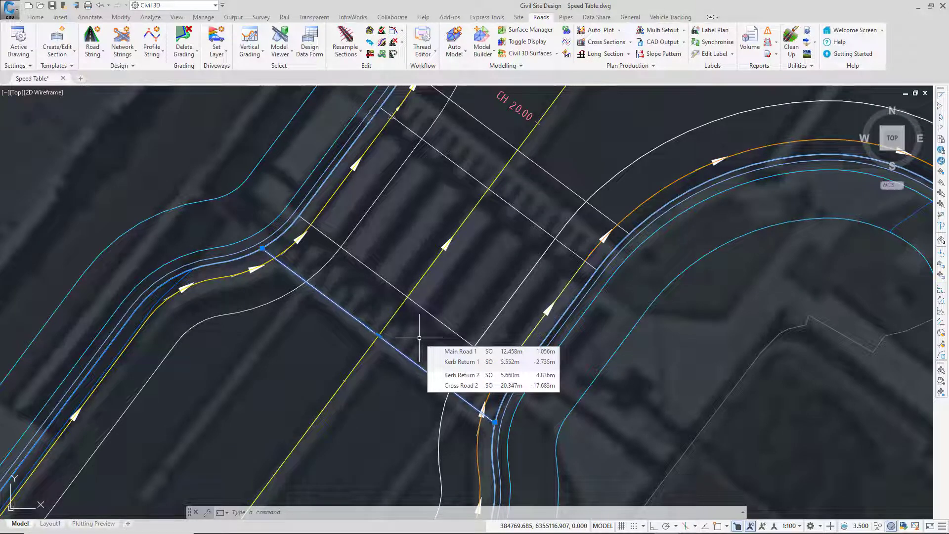
key(Escape)
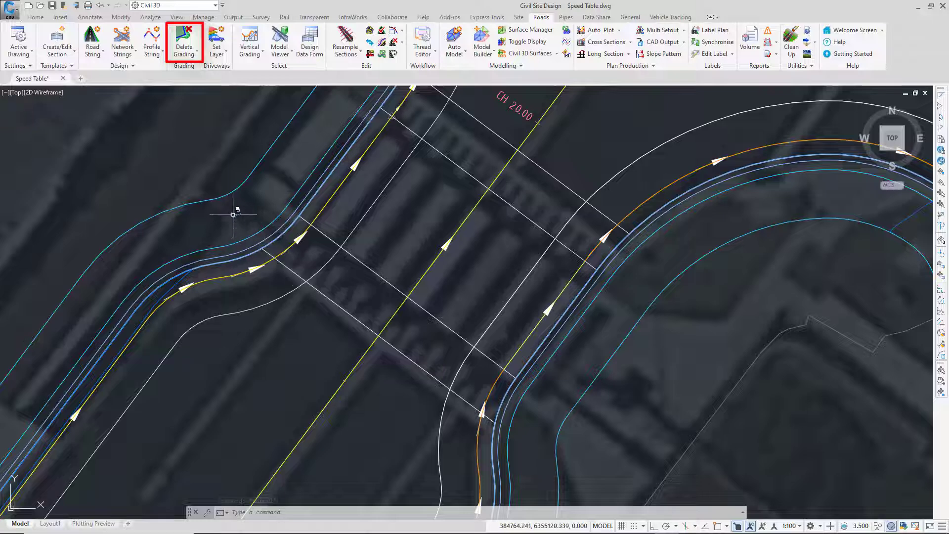
Step: Start a grading string from the southernmost crossing polyline and name it Table - South - Draped
click(184, 51)
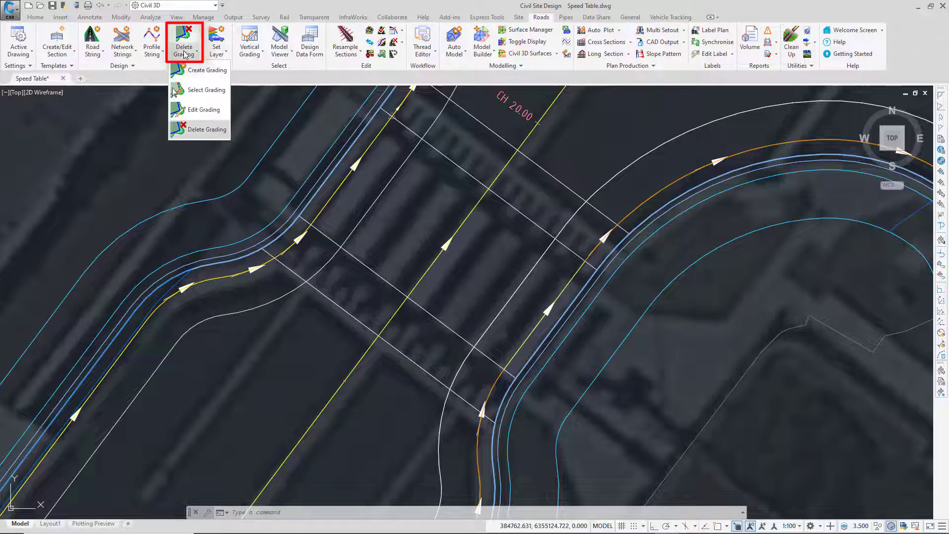
click(199, 76)
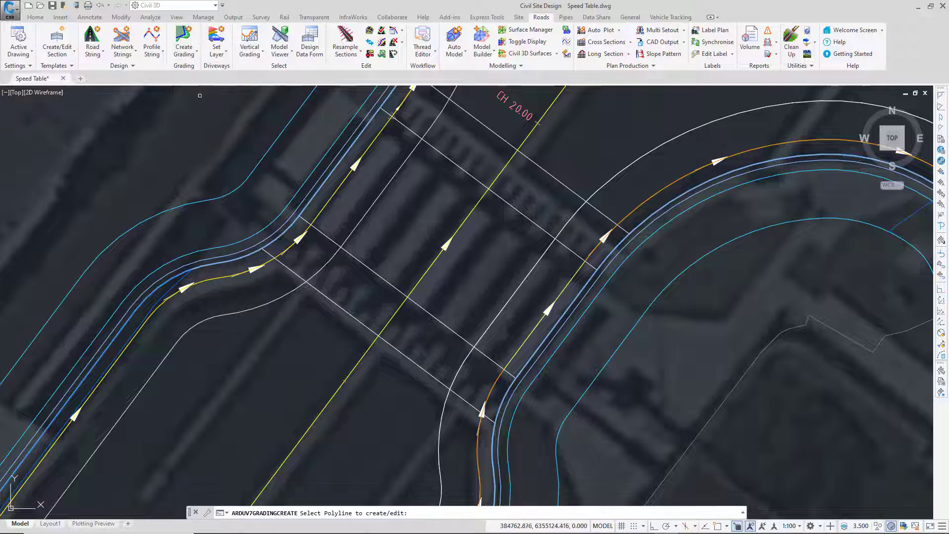
click(341, 307)
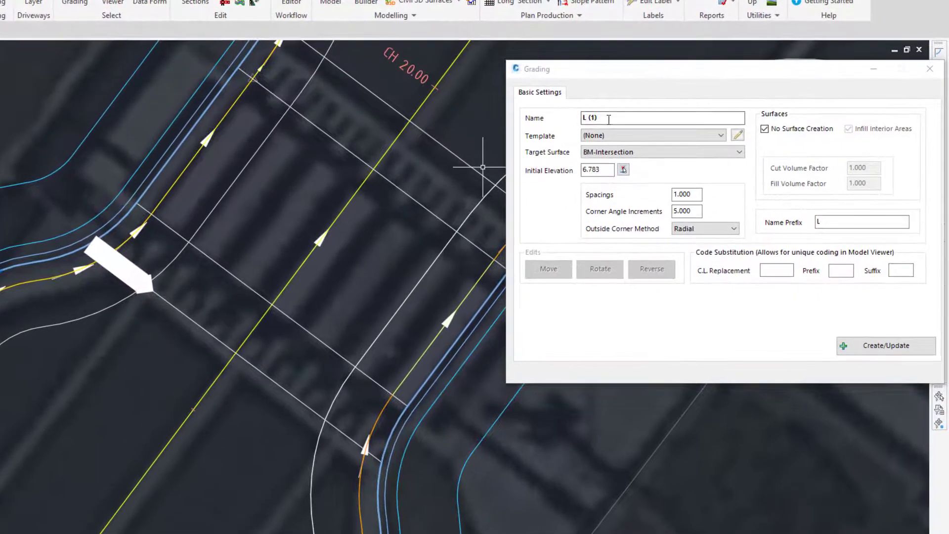
drag(614, 118, 542, 113)
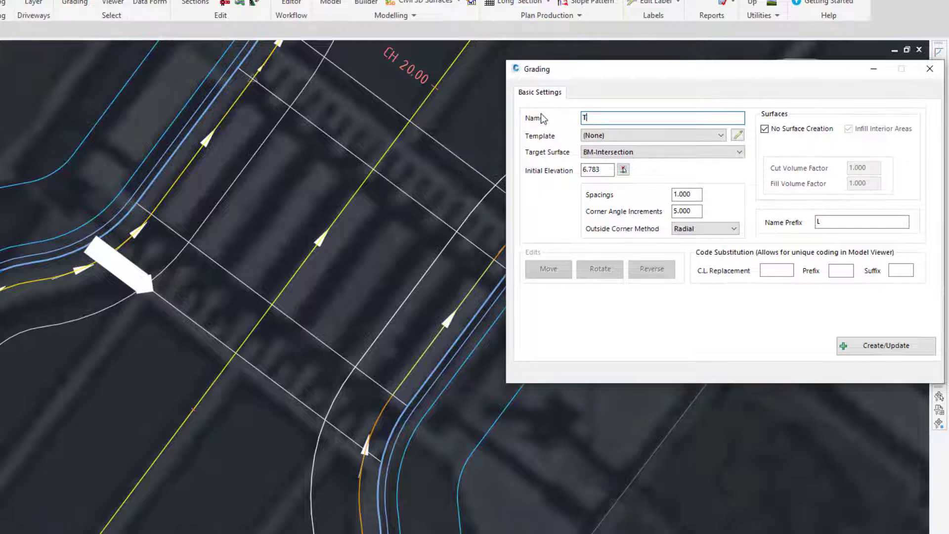
text(Table - South - Draped)
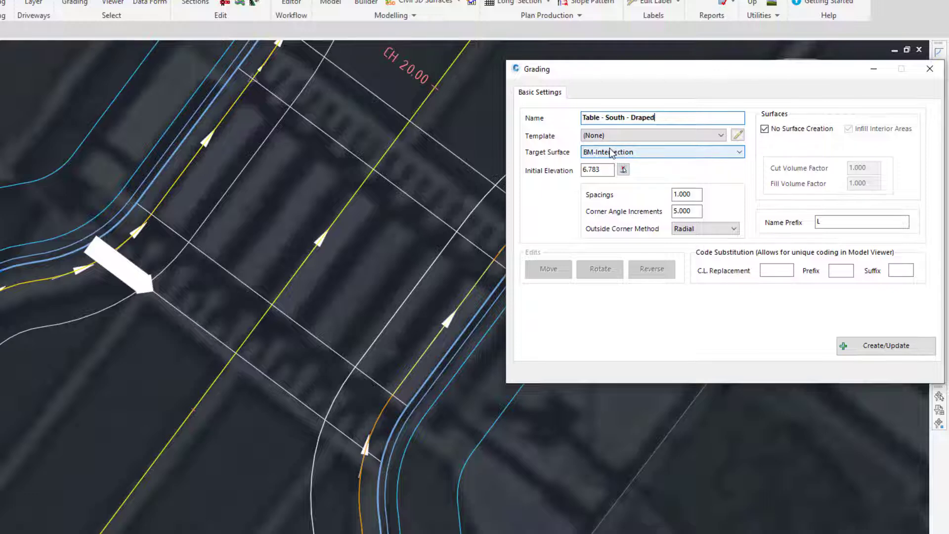
Step: Pick the initial elevation from the drawing, set the spacings to .05 and create the grading string
click(623, 169)
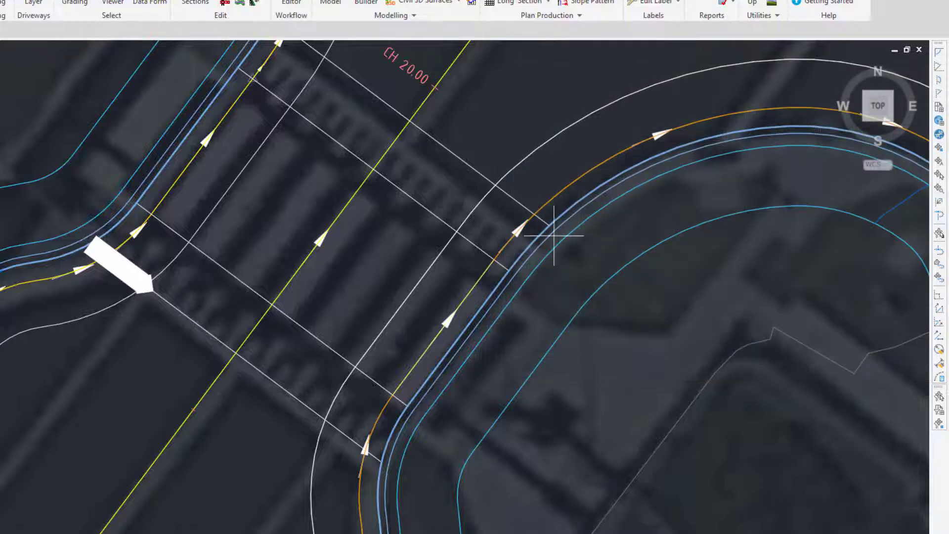
click(280, 285)
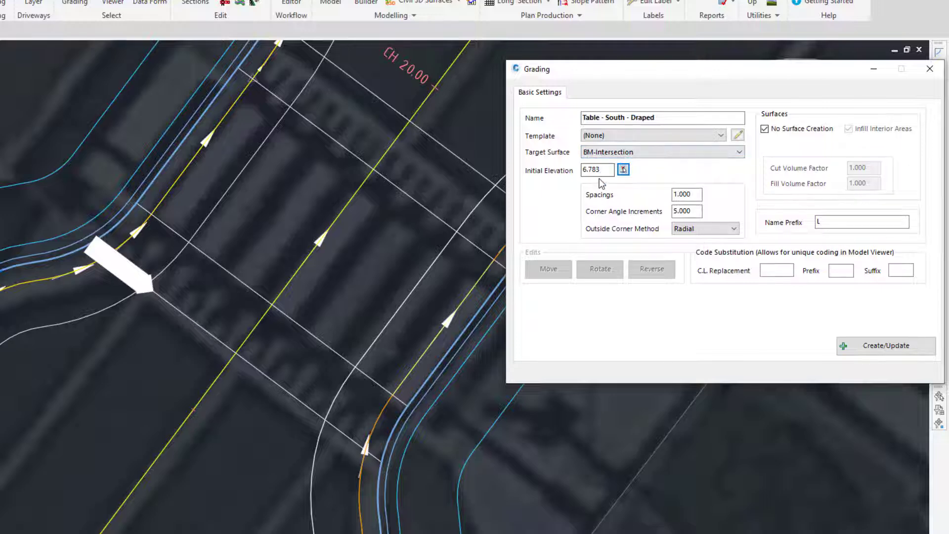
key(Tab)
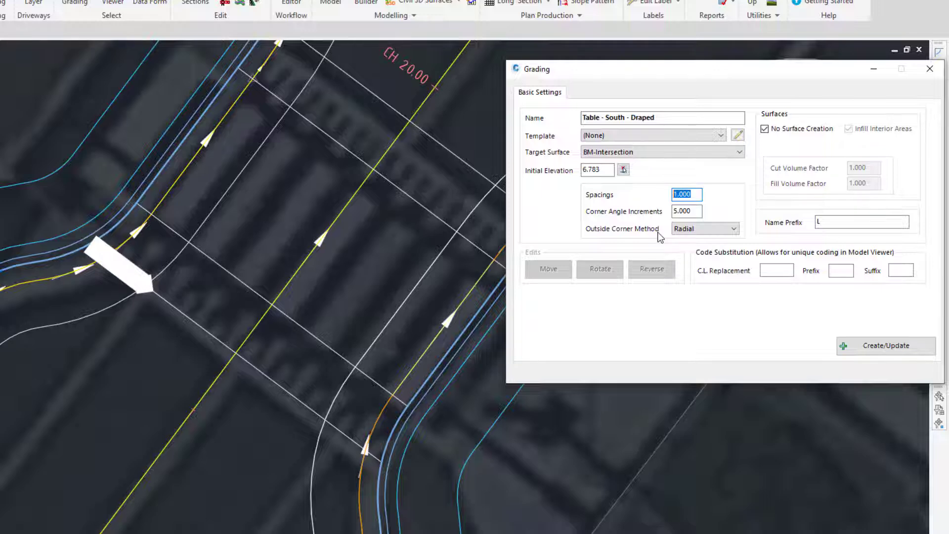
text(.05)
click(883, 347)
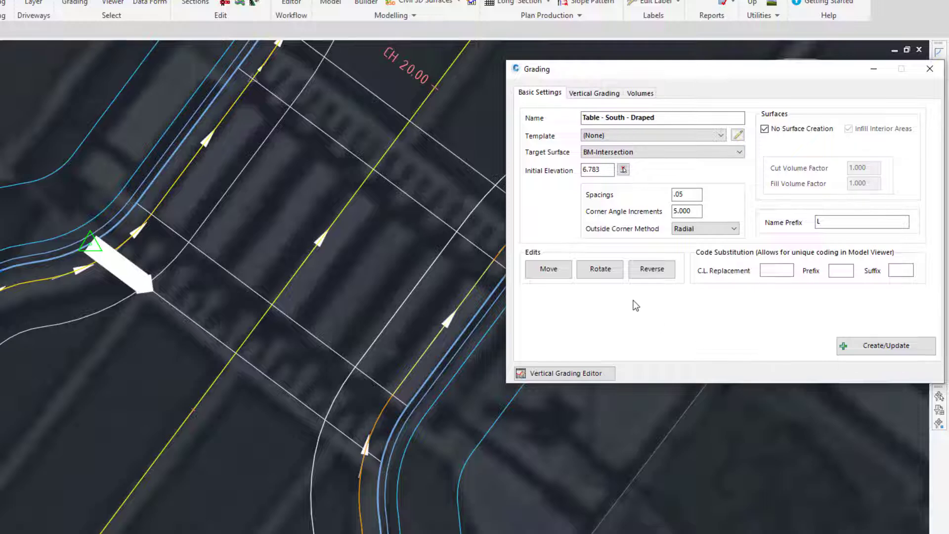
Step: Review the new string's vertical grading and basic settings and open its Vertical Grading Editor
click(576, 95)
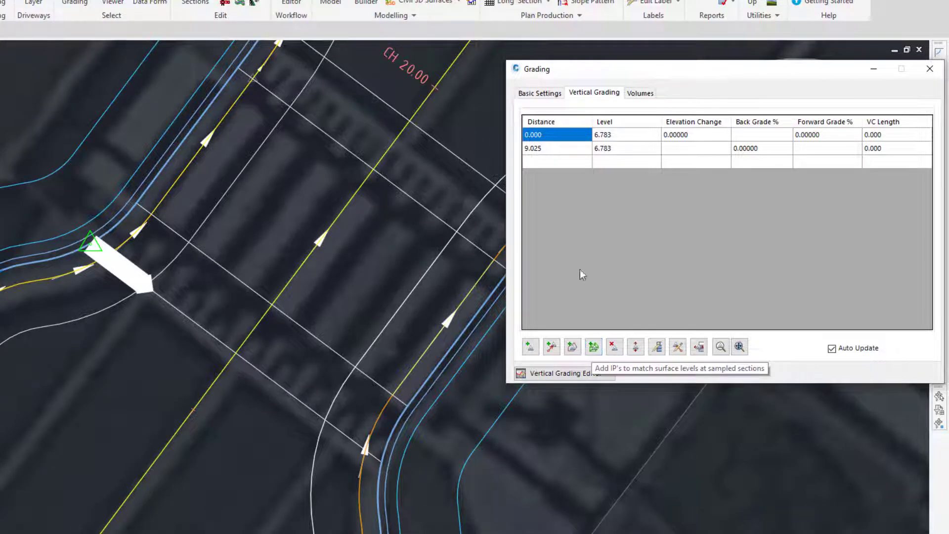
click(530, 97)
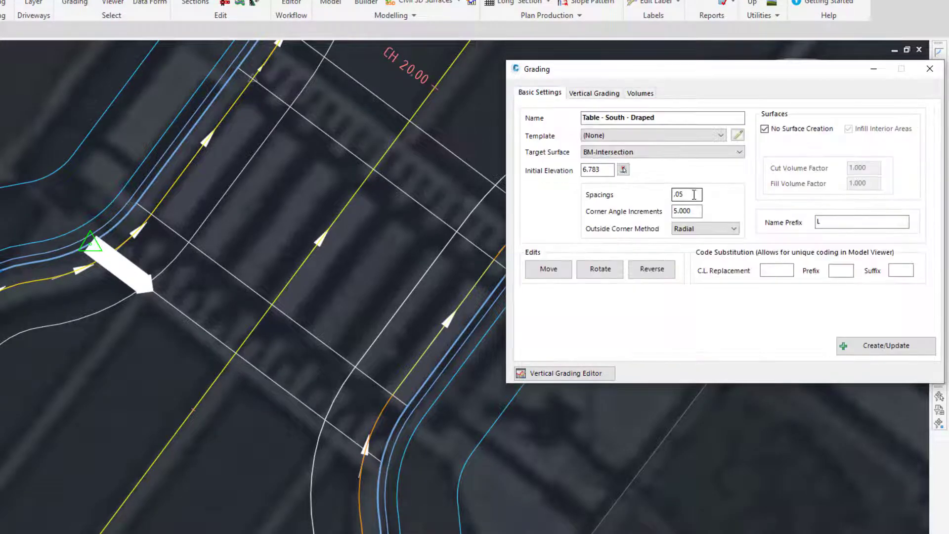
click(595, 93)
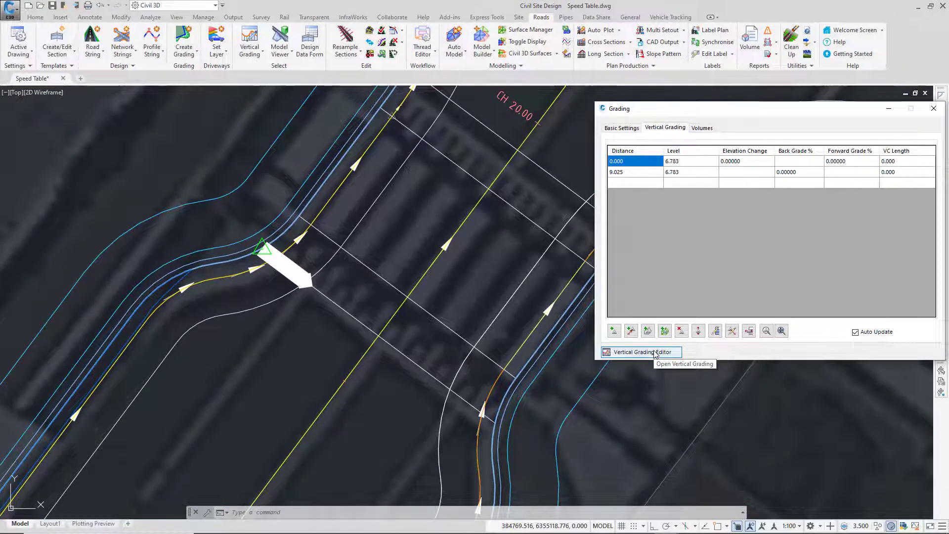
click(655, 353)
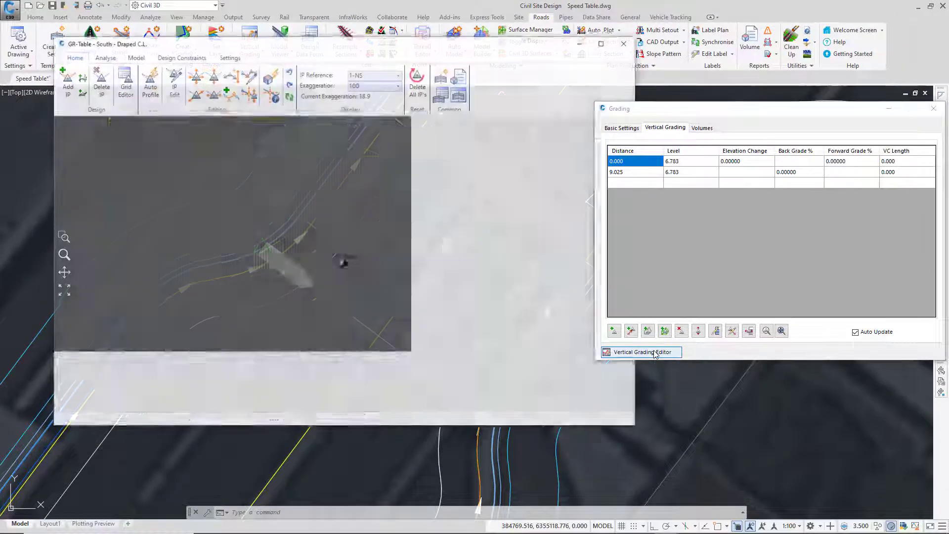
Step: Add a reference surface entry to the draped string's Auto Profile, from chainage 0 to 10000 on the BM-Intersection surface
drag(503, 46, 455, 102)
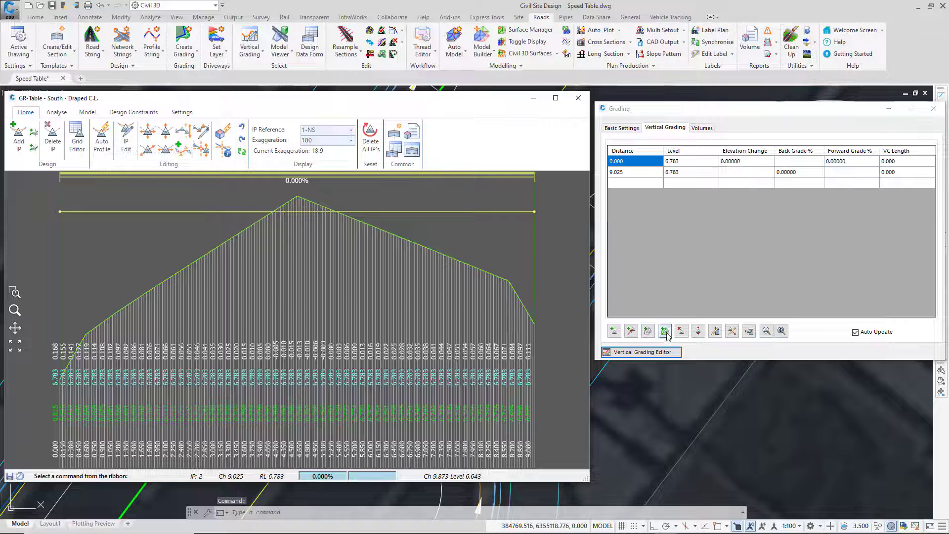
key(ctrl)
key(ctrl)
key(ctrl)
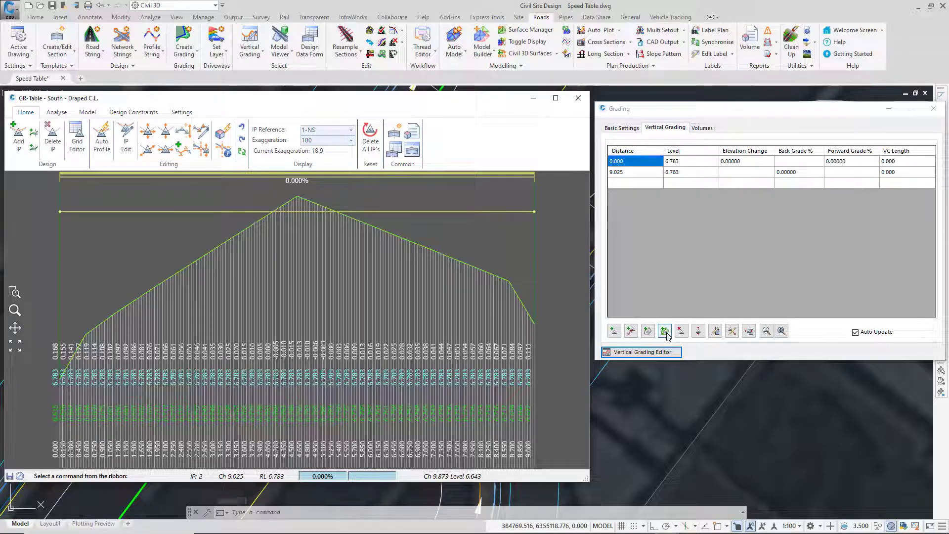
click(110, 148)
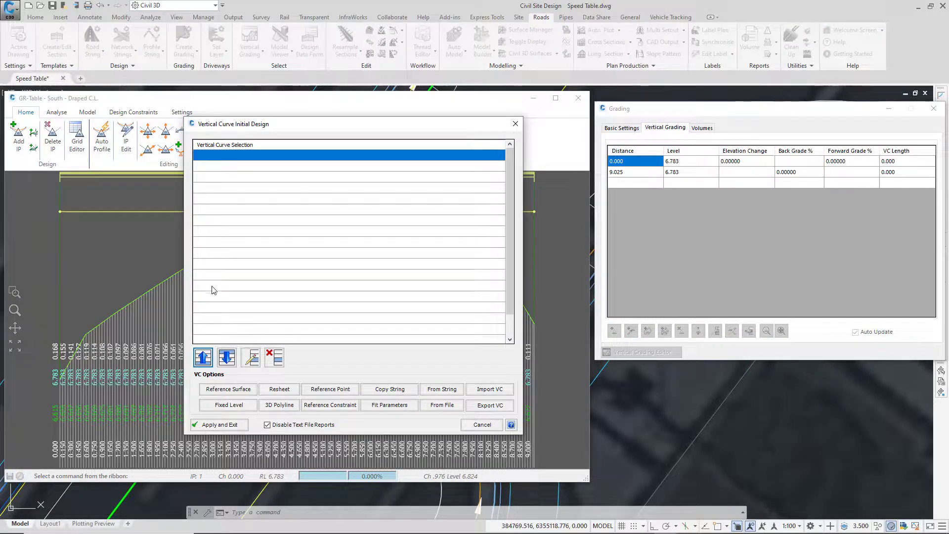
click(233, 390)
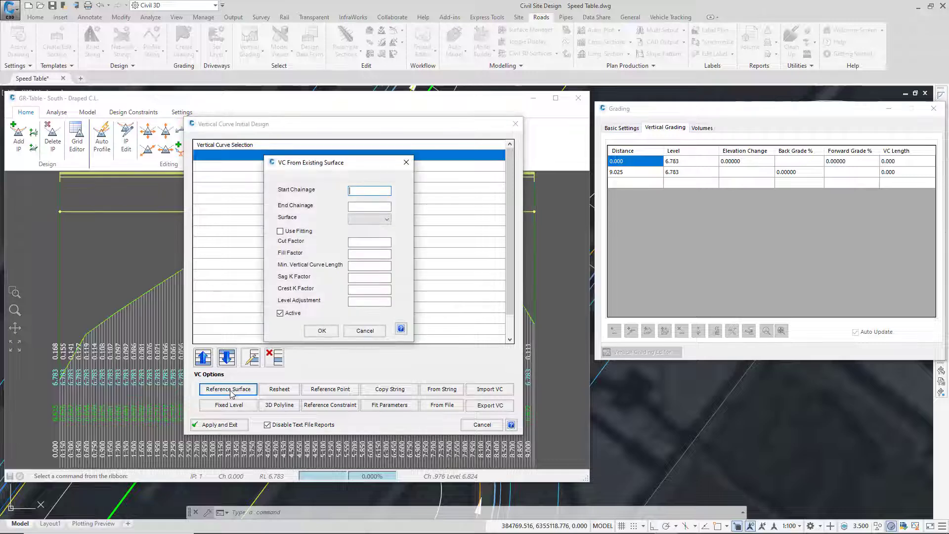
text(10000)
click(364, 220)
click(370, 228)
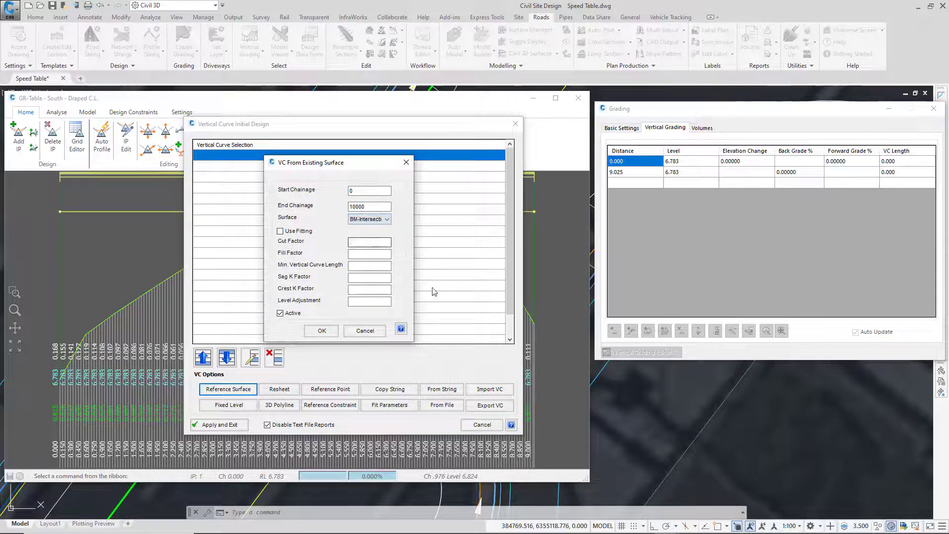
click(322, 331)
Step: Apply the Auto Profile to the draped southern string and close its vertical editor and grading settings
click(219, 425)
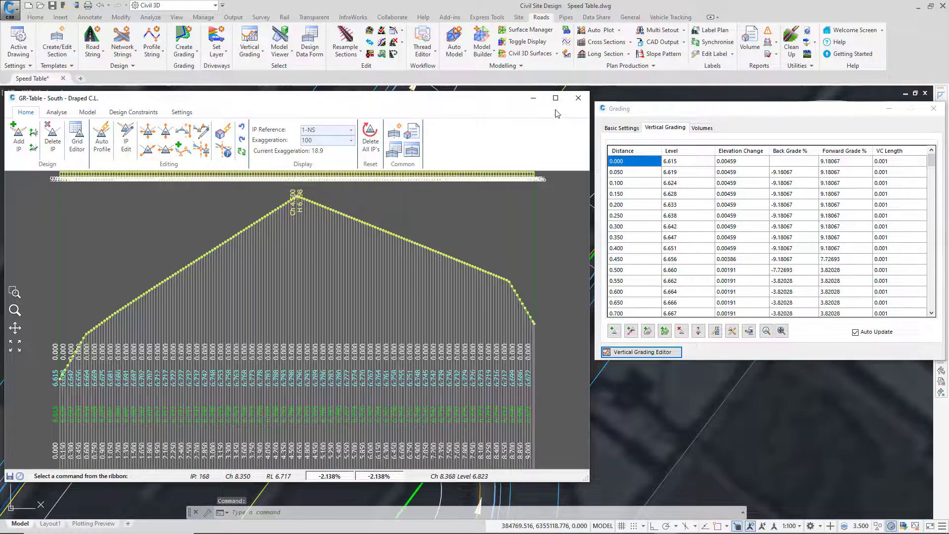
click(578, 98)
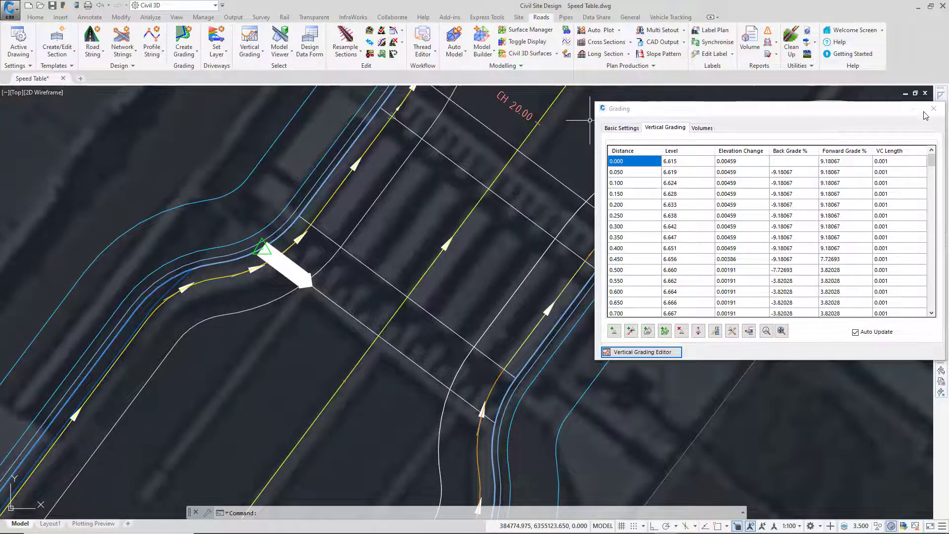
click(933, 109)
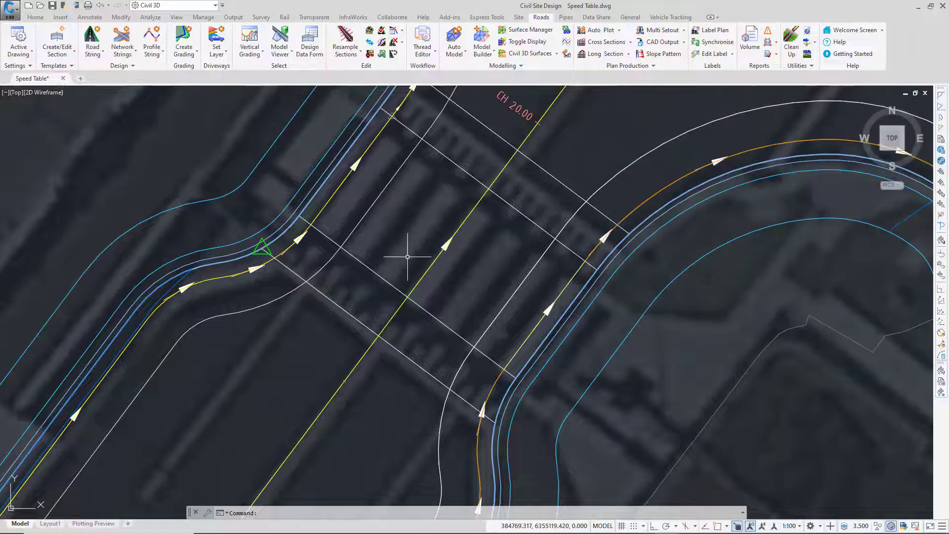
Step: Start a grading string from the next crossing polyline north of the draped edge and name it Table - South - Raised
click(184, 51)
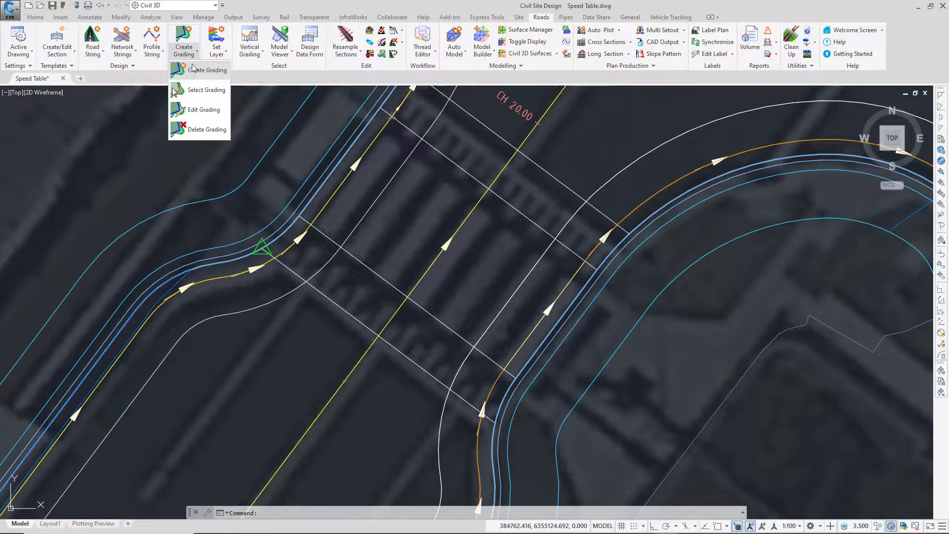
click(195, 70)
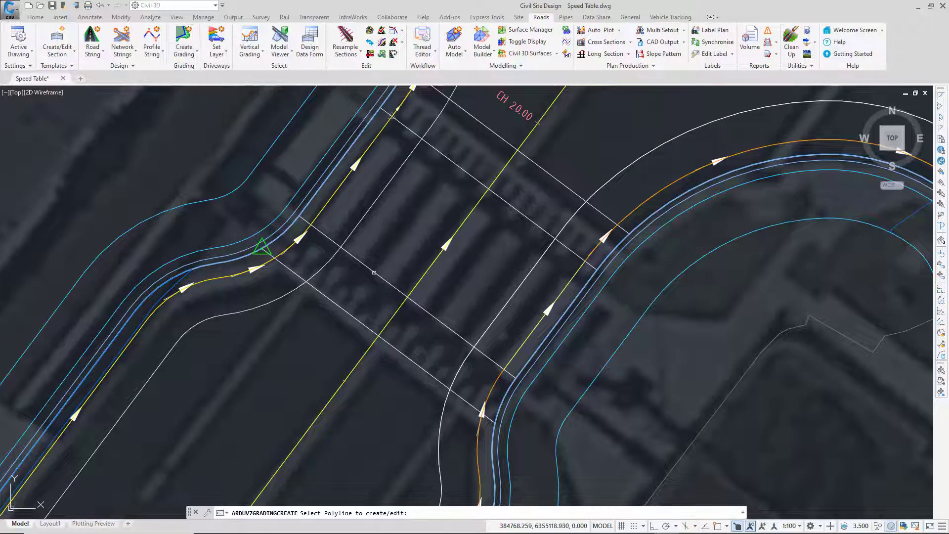
click(375, 271)
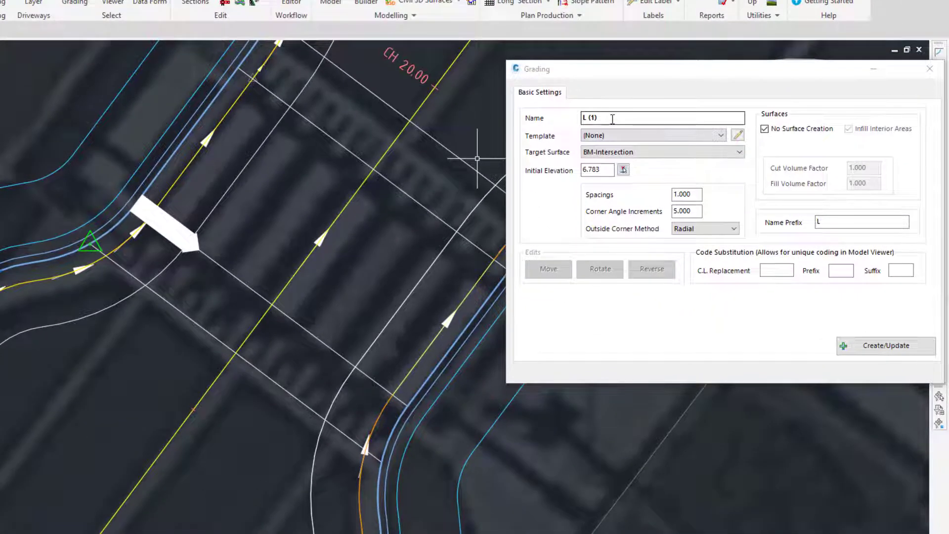
drag(622, 124, 536, 122)
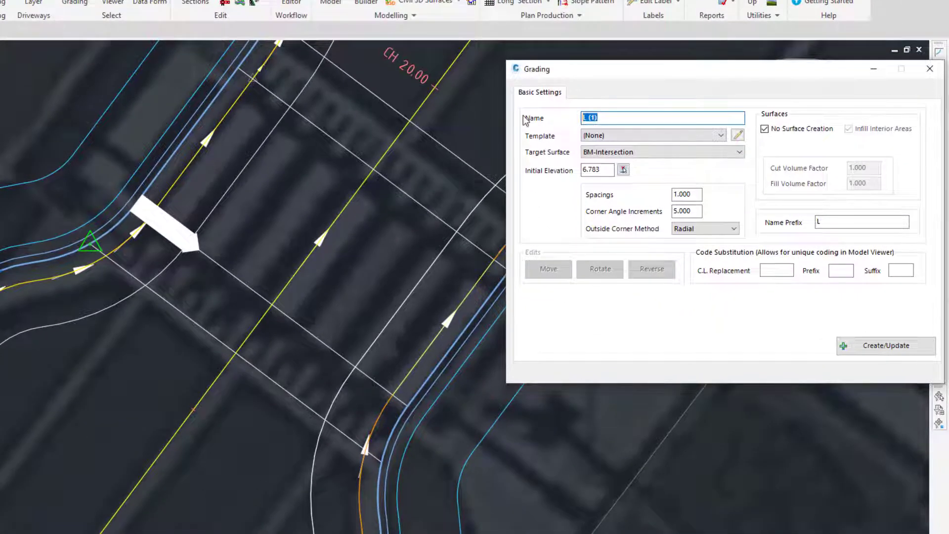
text(Table - South - Raised)
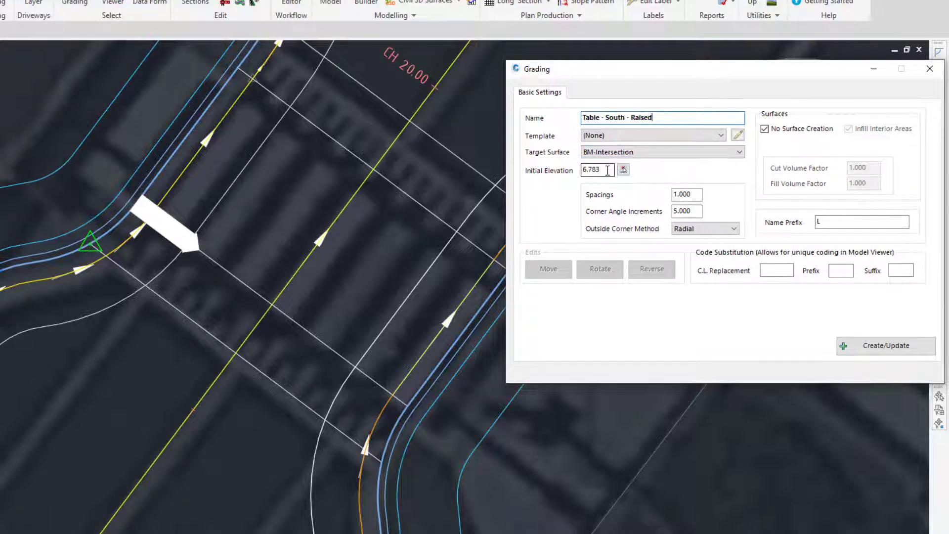
Step: Set the spacings to 0.05, create the raised grading string and open its Vertical Grading Editor
drag(696, 195, 669, 161)
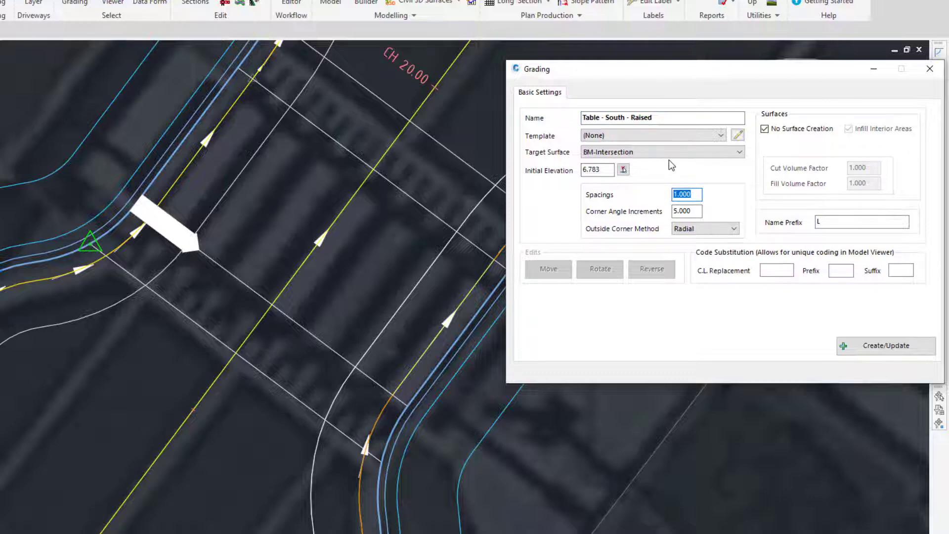
text(0.05)
click(873, 348)
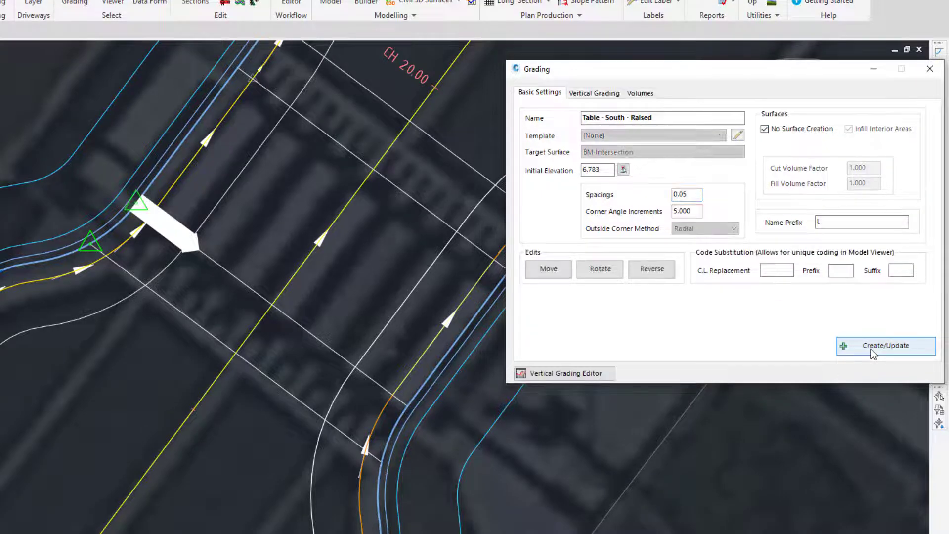
click(597, 95)
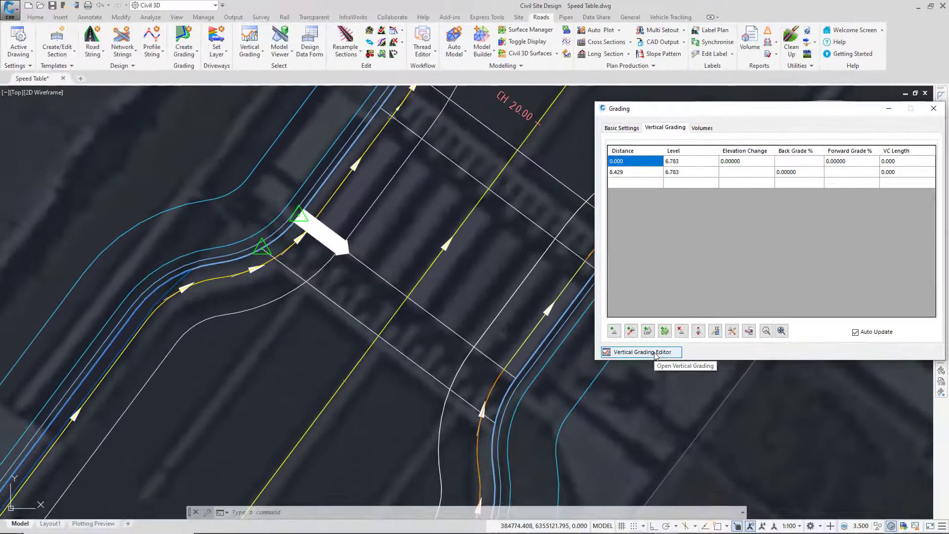
click(656, 354)
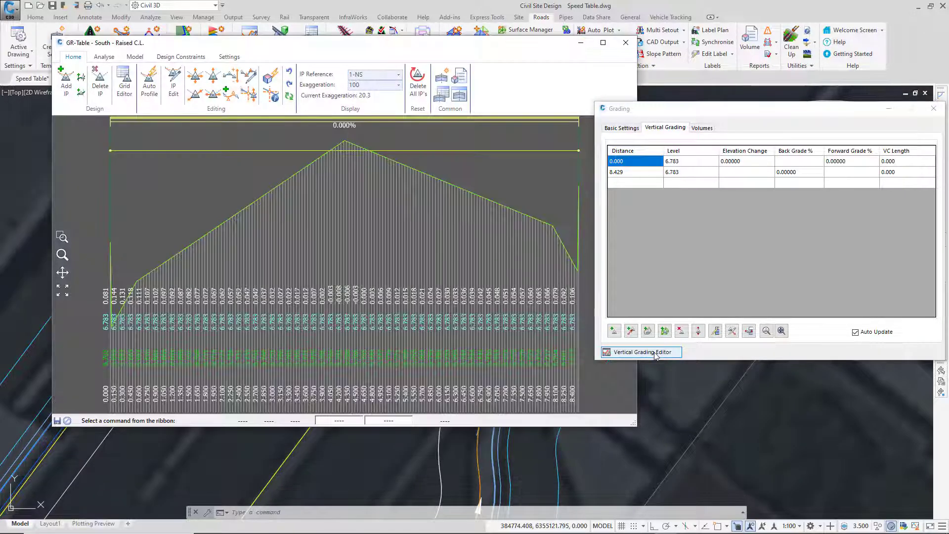
Step: Compare the surface profile with the design line at both ends of the raised southern string
drag(471, 46, 425, 101)
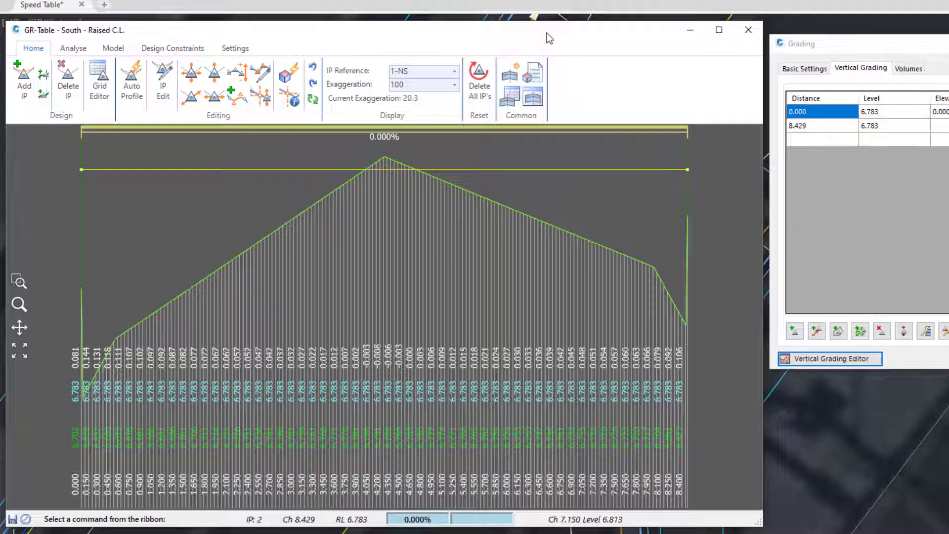
click(82, 288)
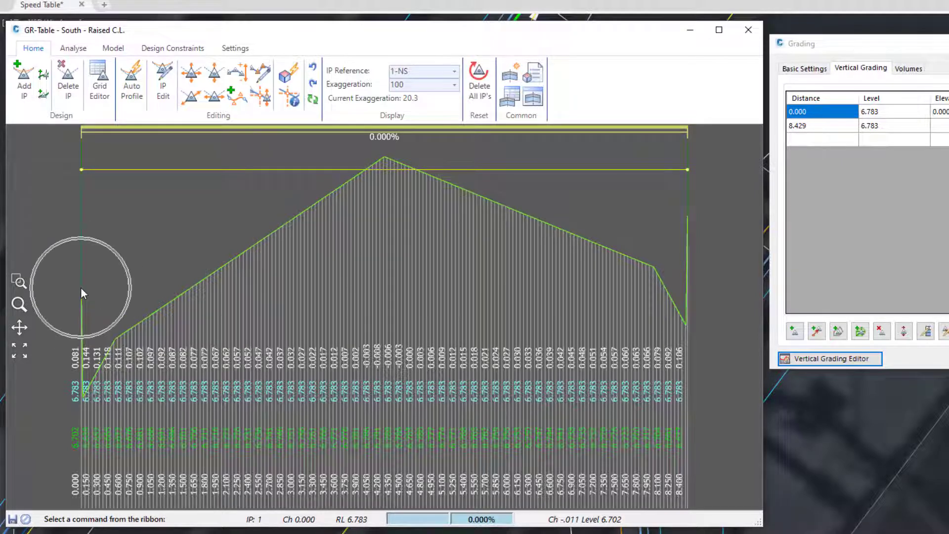
click(688, 216)
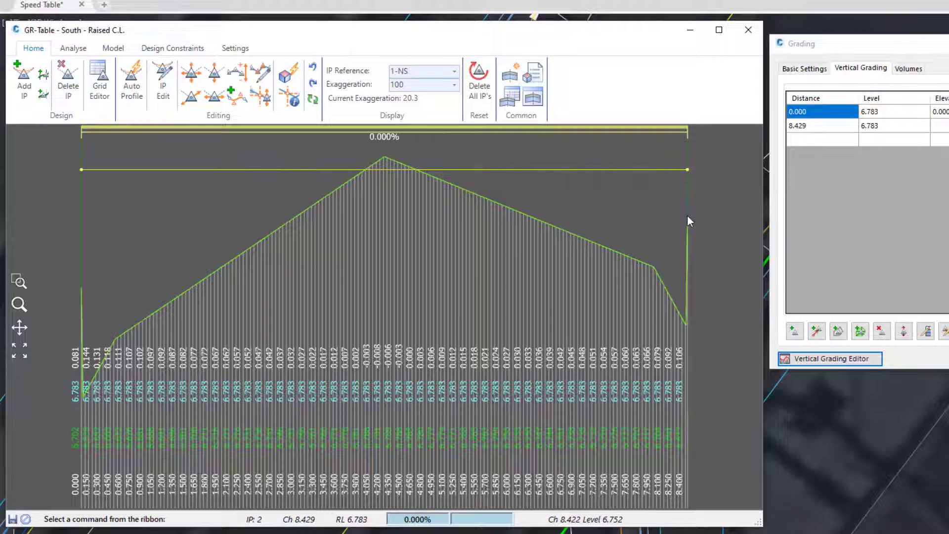
click(81, 169)
click(687, 169)
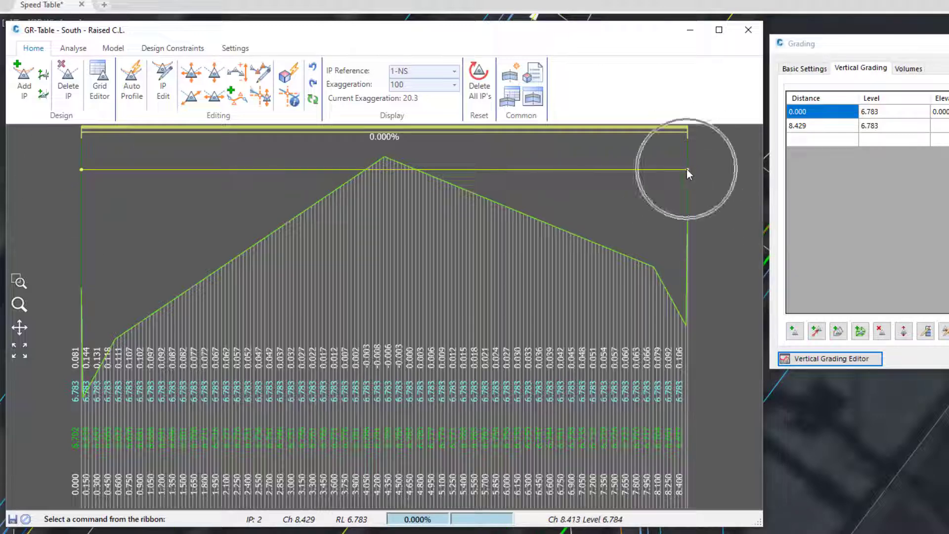
click(82, 287)
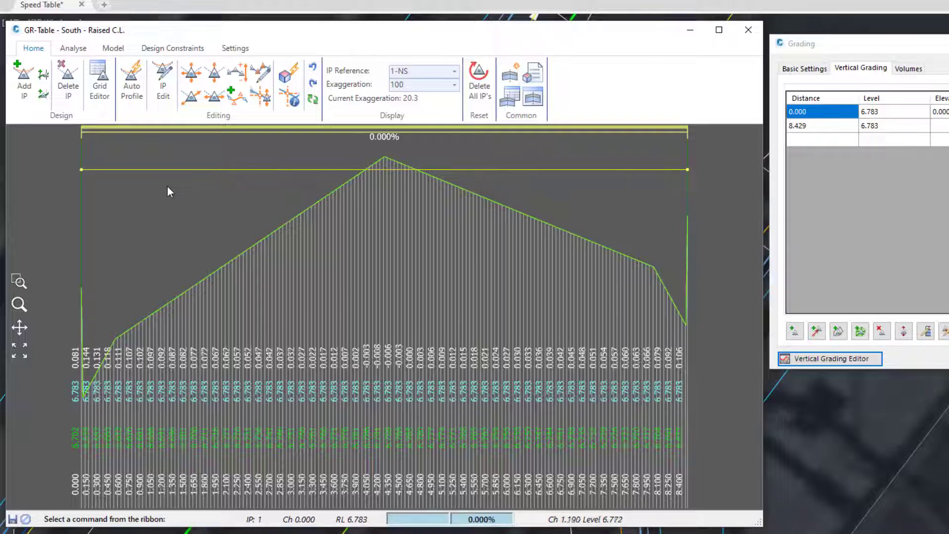
Step: Use Auto Profile to match the raised string's start to the BM-Intersection surface from chainage 0 to 0.01, and check both ends
click(129, 97)
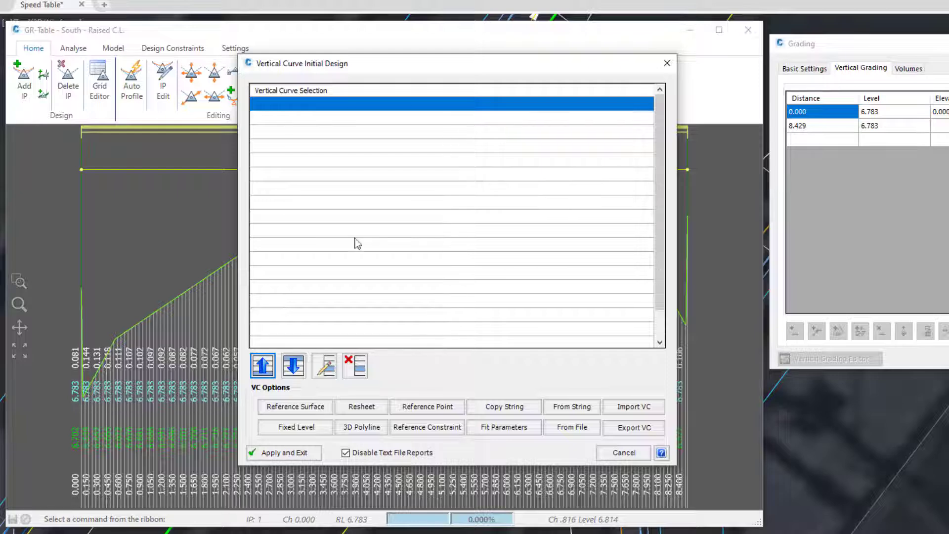
click(311, 411)
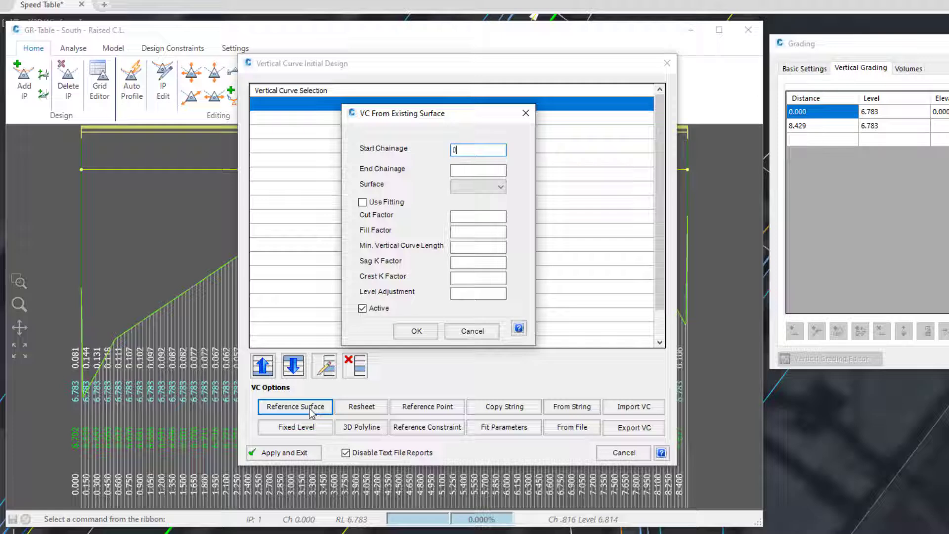
click(467, 170)
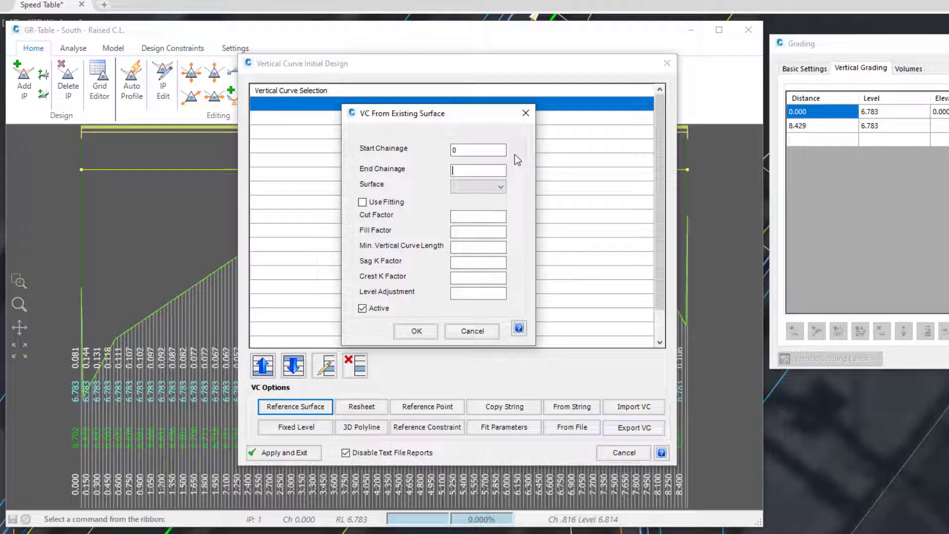
text(0.01)
click(467, 187)
click(468, 193)
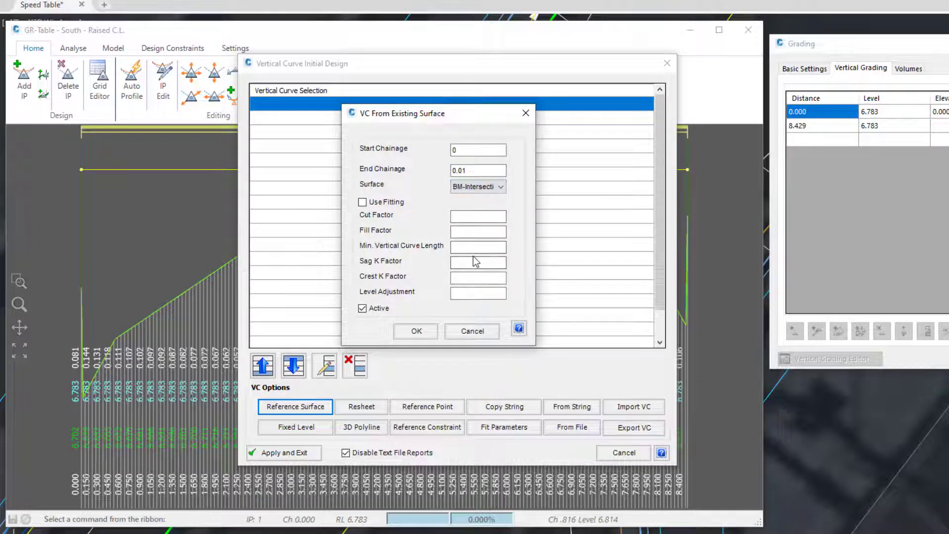
click(414, 331)
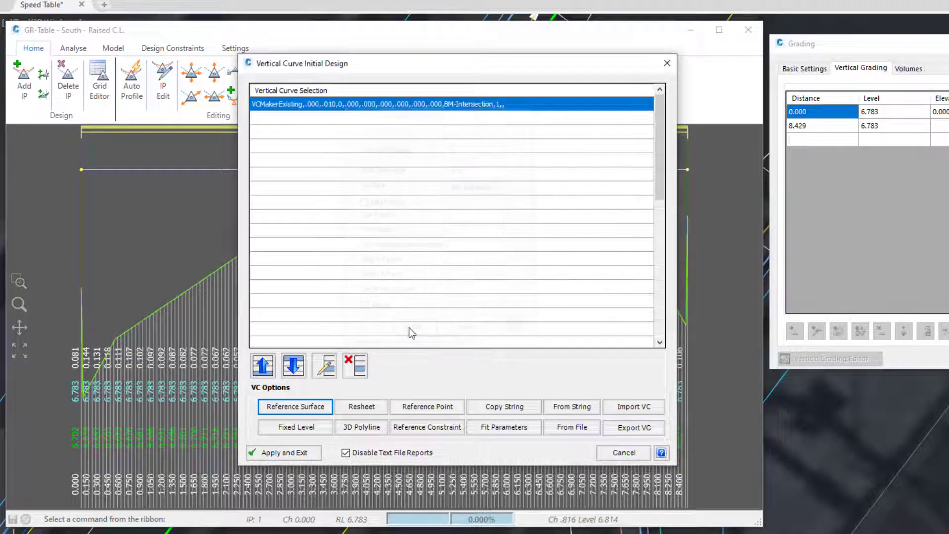
click(286, 453)
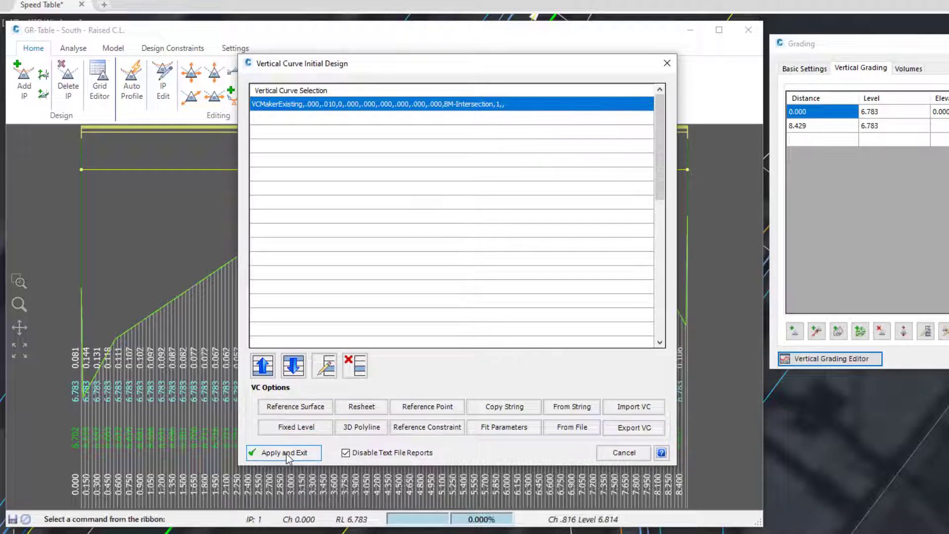
click(81, 288)
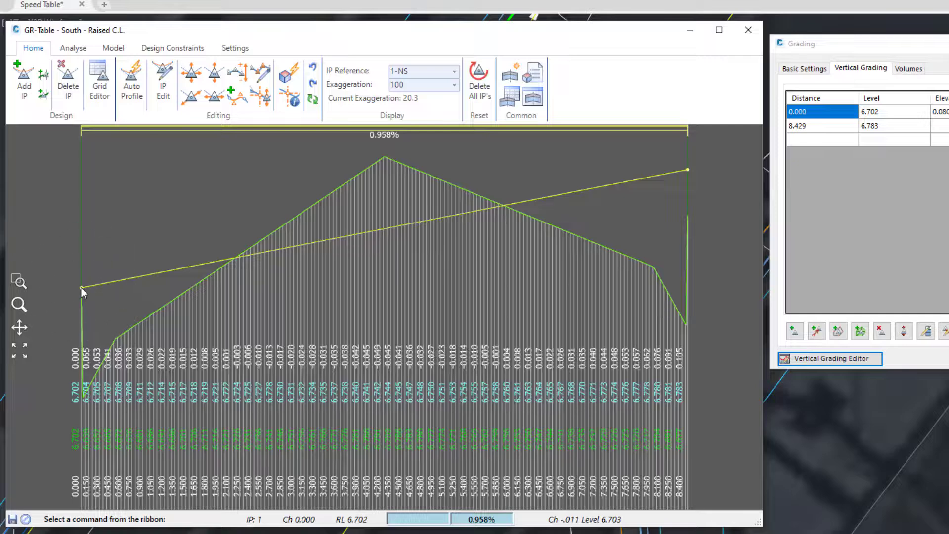
click(683, 217)
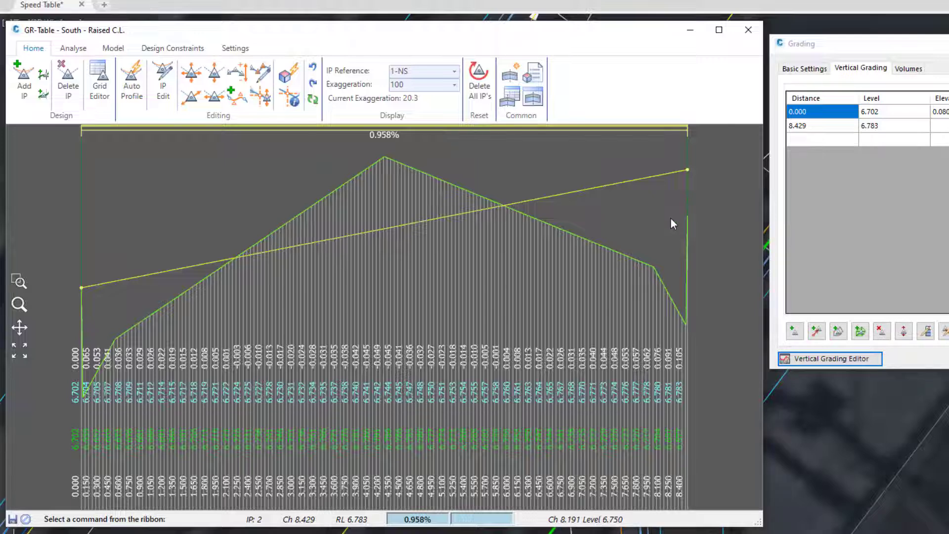
Step: Define a second reference surface entry in Auto Profile from chainage 0.011 to 8.4 on the BM-Intersection surface
click(132, 94)
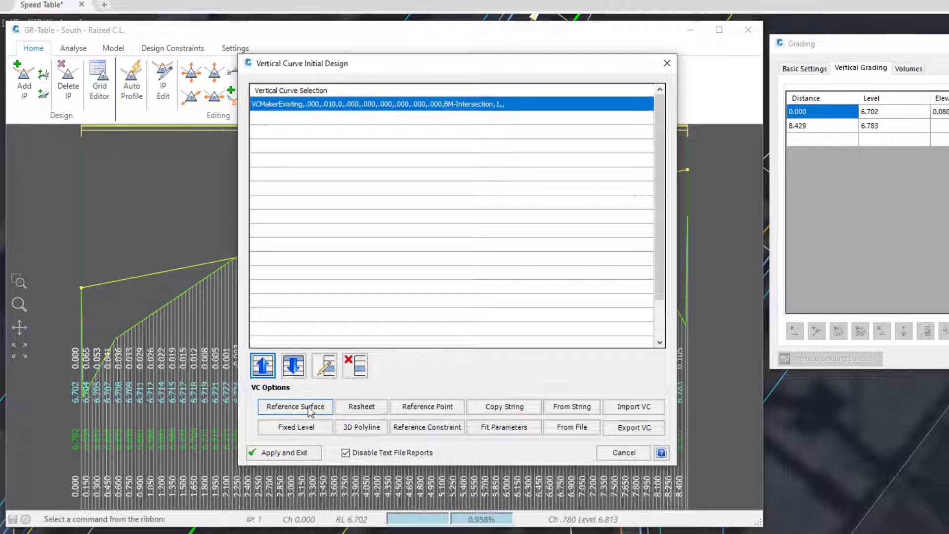
click(310, 408)
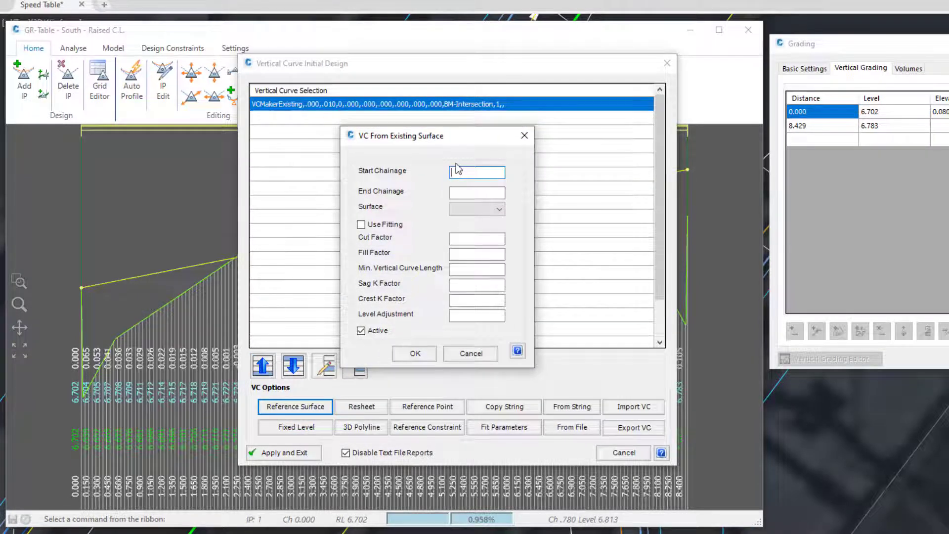
text(0.01)
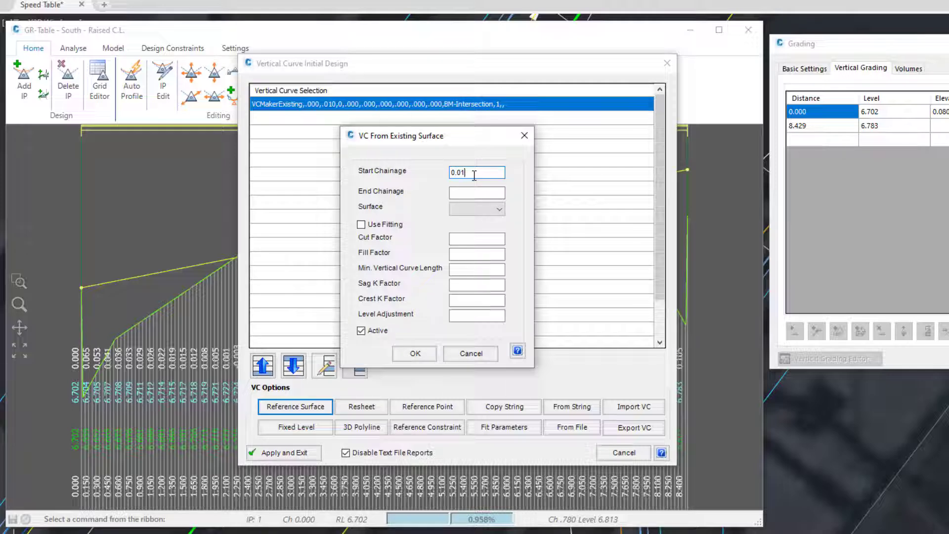
text(1)
click(476, 191)
text(8.4)
click(455, 209)
click(462, 216)
Step: Enable fitting for the second entry, set its level adjustment to 0.075 and add it to the vertical curve list
click(361, 225)
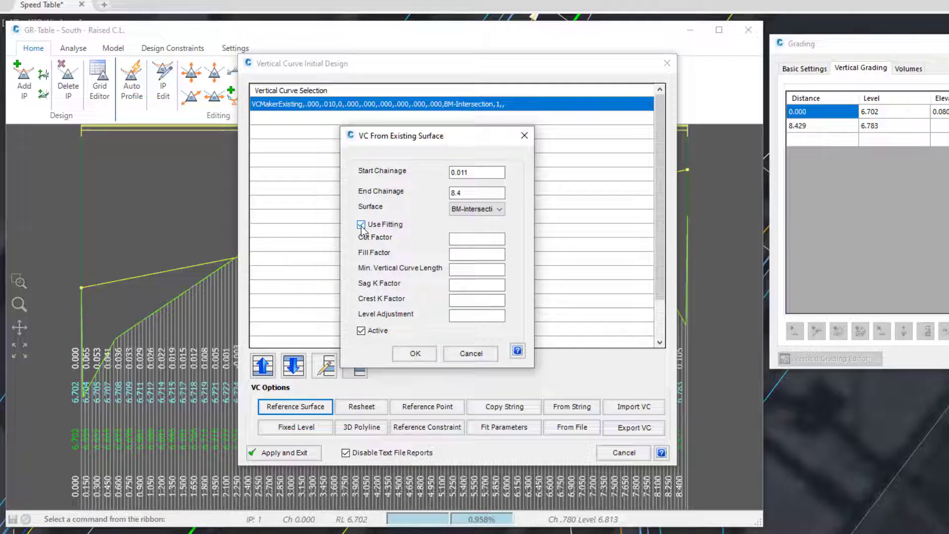
click(457, 314)
text(0.3)
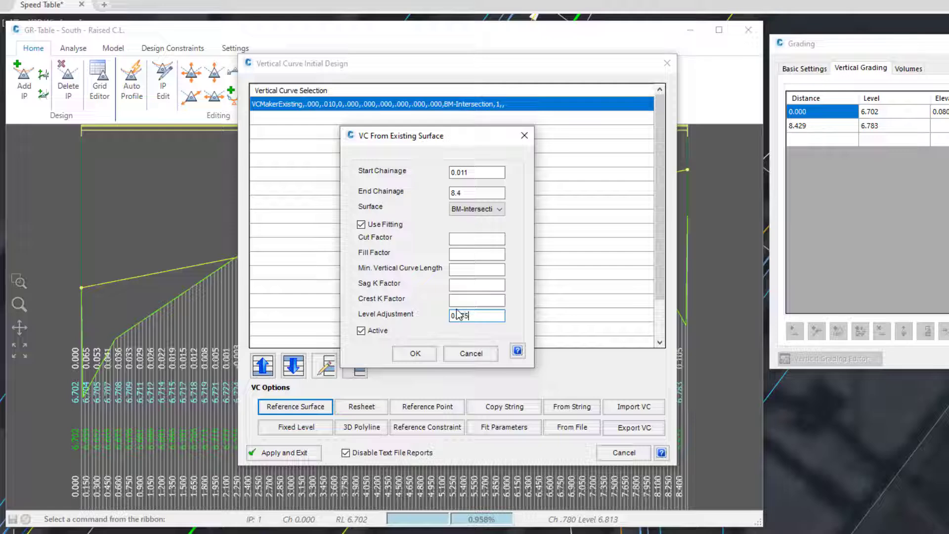
click(415, 353)
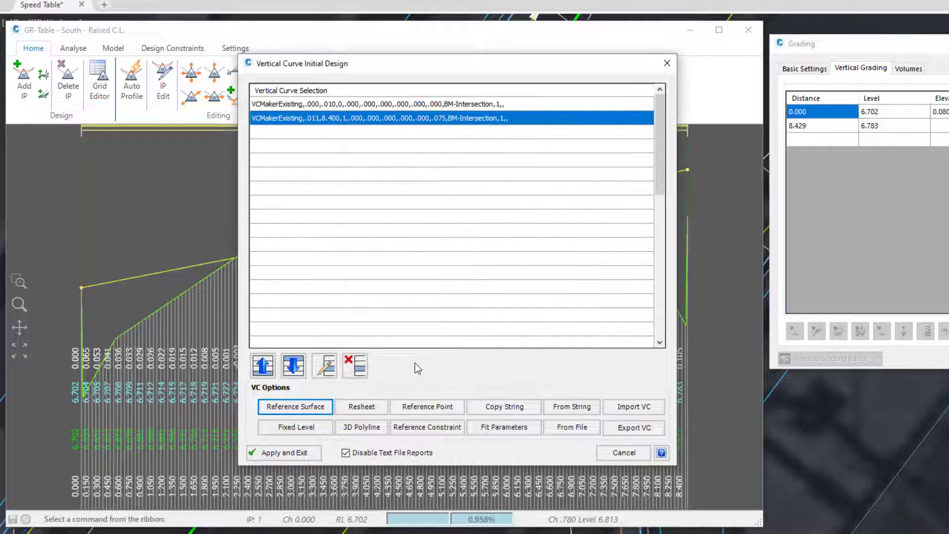
Step: Apply the two reference surface entries to the raised southern string and check the details of its last IP
click(302, 453)
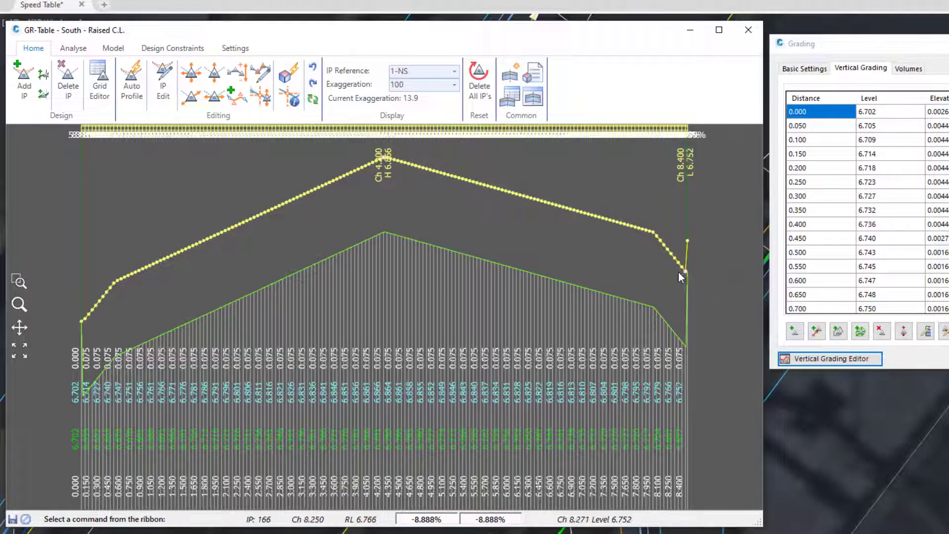
double_click(689, 241)
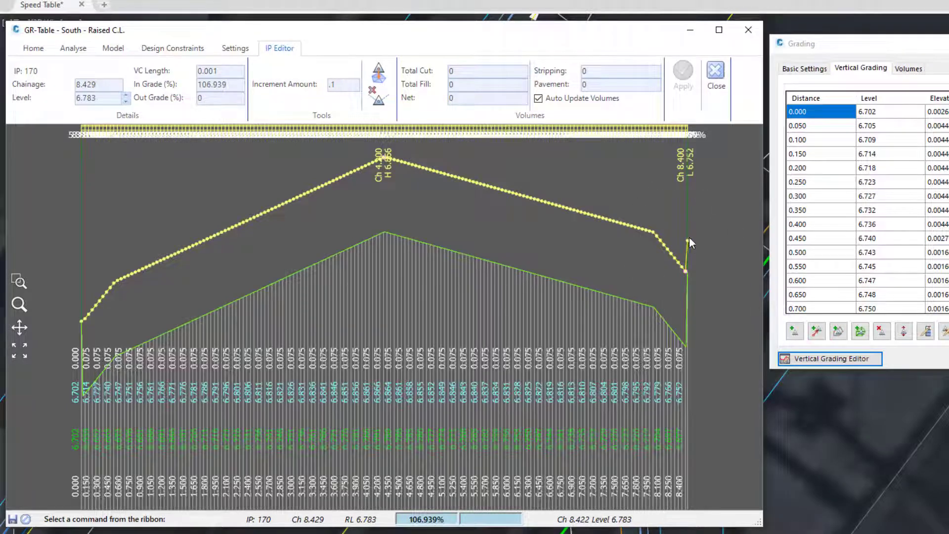
click(715, 74)
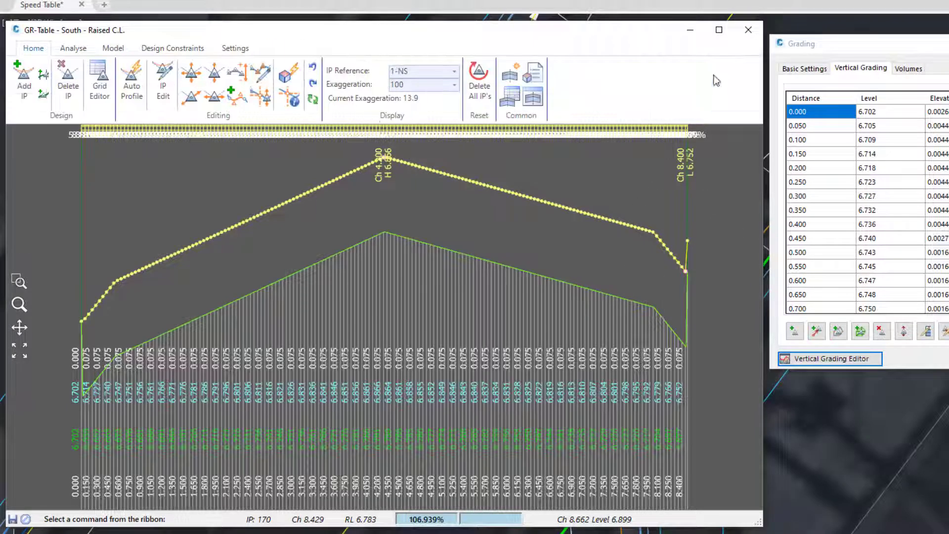
Step: Add a third reference surface entry in Auto Profile from chainage 8.41 to 10000 on the BM-Intersection surface
click(134, 89)
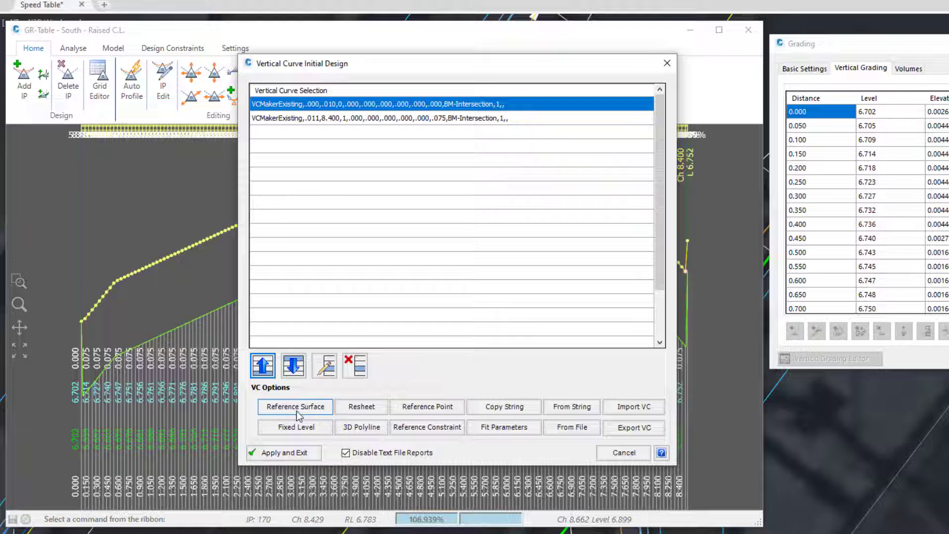
click(296, 411)
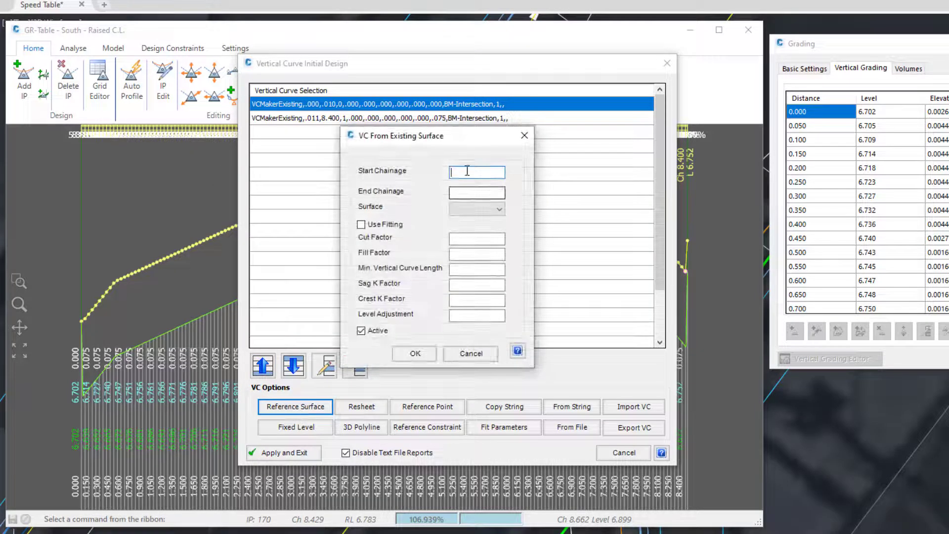
text(8.41)
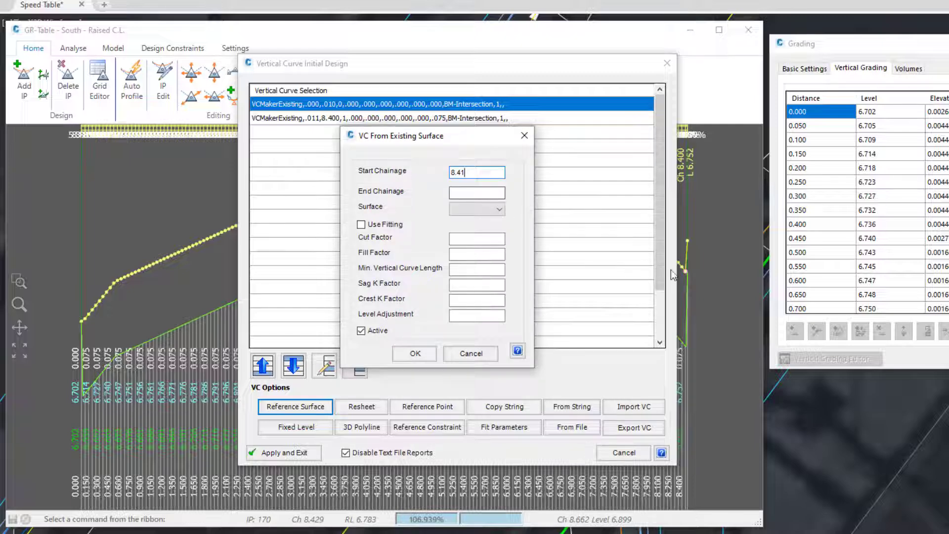
click(470, 189)
text(10000)
click(484, 210)
click(474, 219)
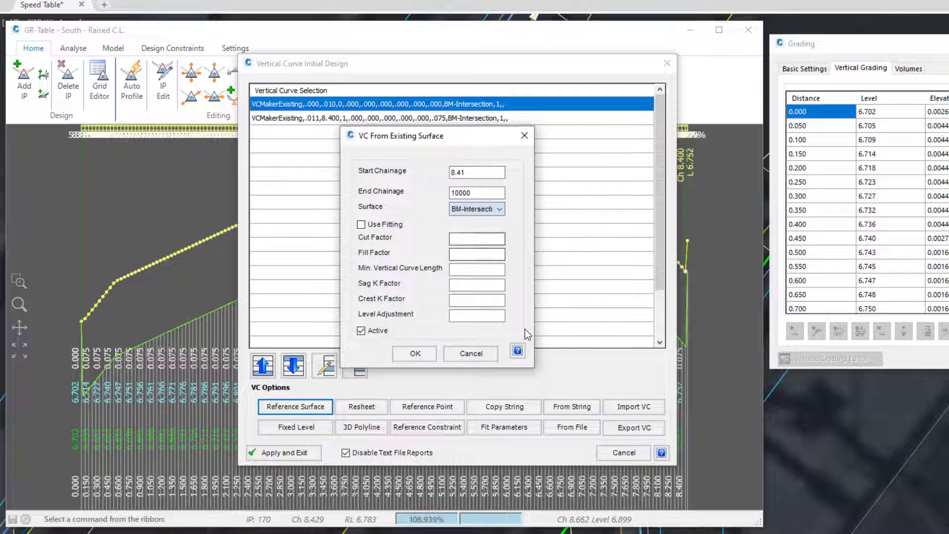
click(415, 353)
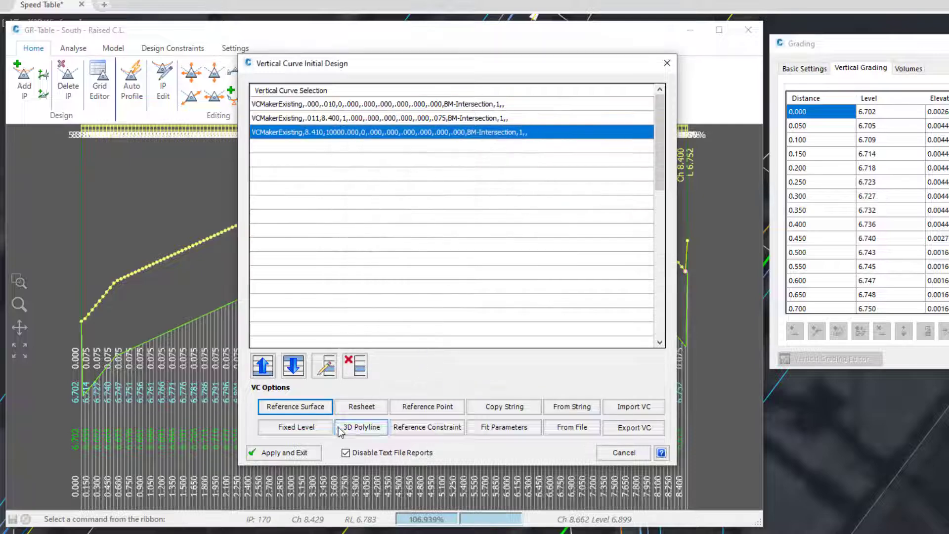
Step: Apply the three-entry profile to the raised southern string and close its vertical grading editor and the Grading window
click(296, 452)
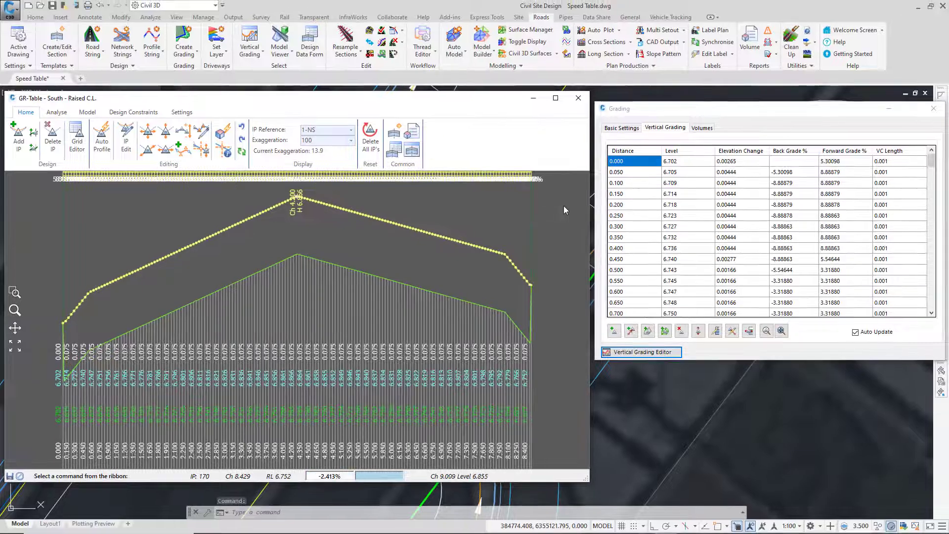
click(578, 98)
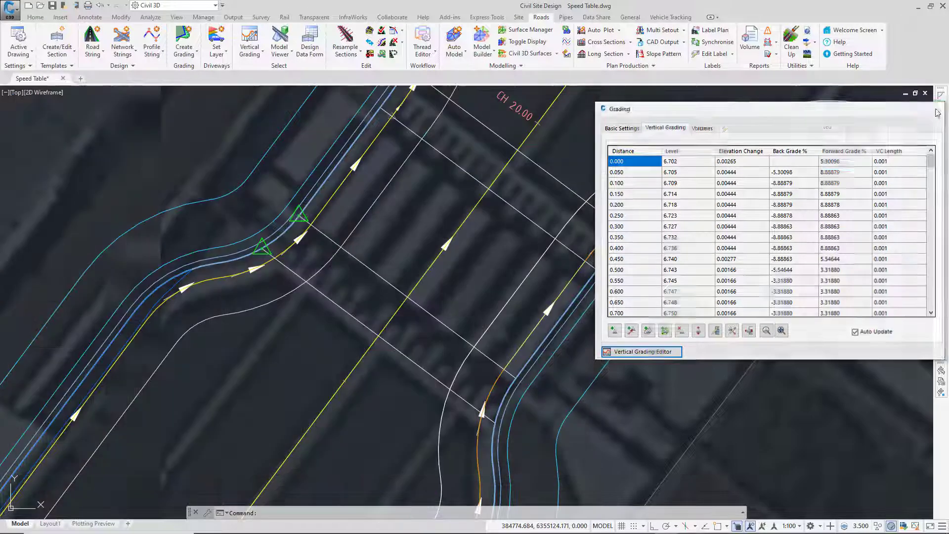
click(938, 112)
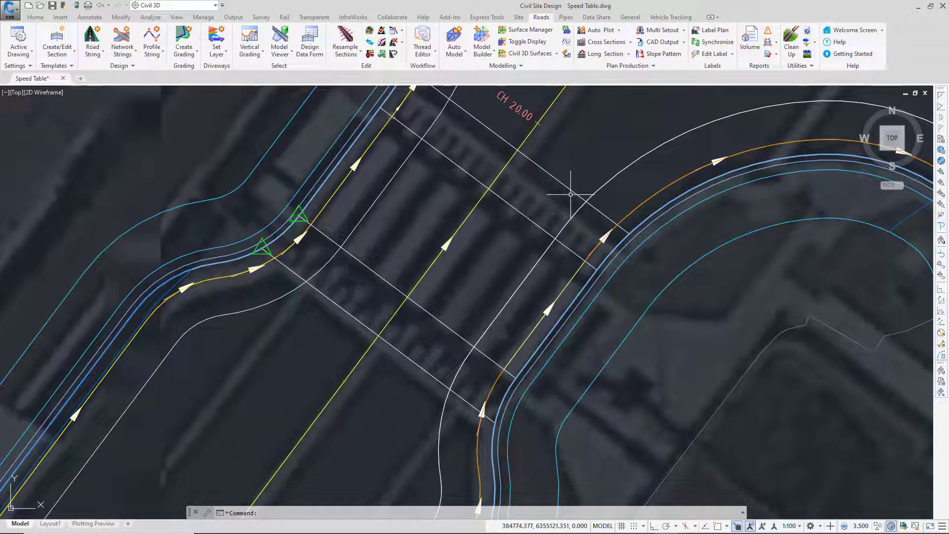